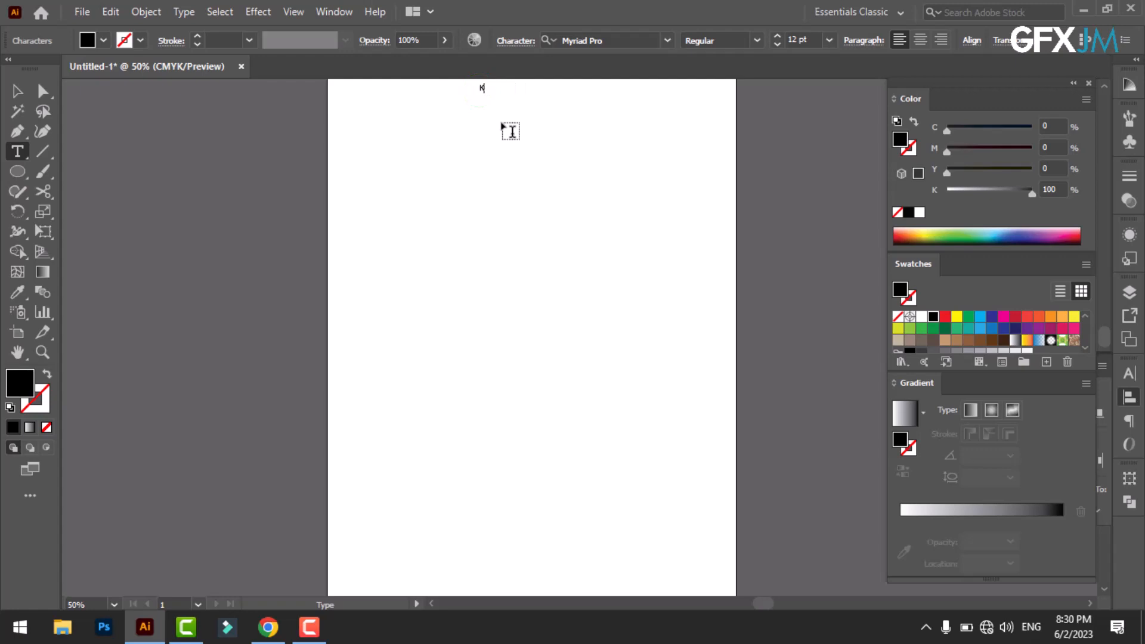
# Step: Enlarge the letter K to about 111 pt and move it to the horizontal centre near the artboard's upper edge
pyautogui.click(13, 90)
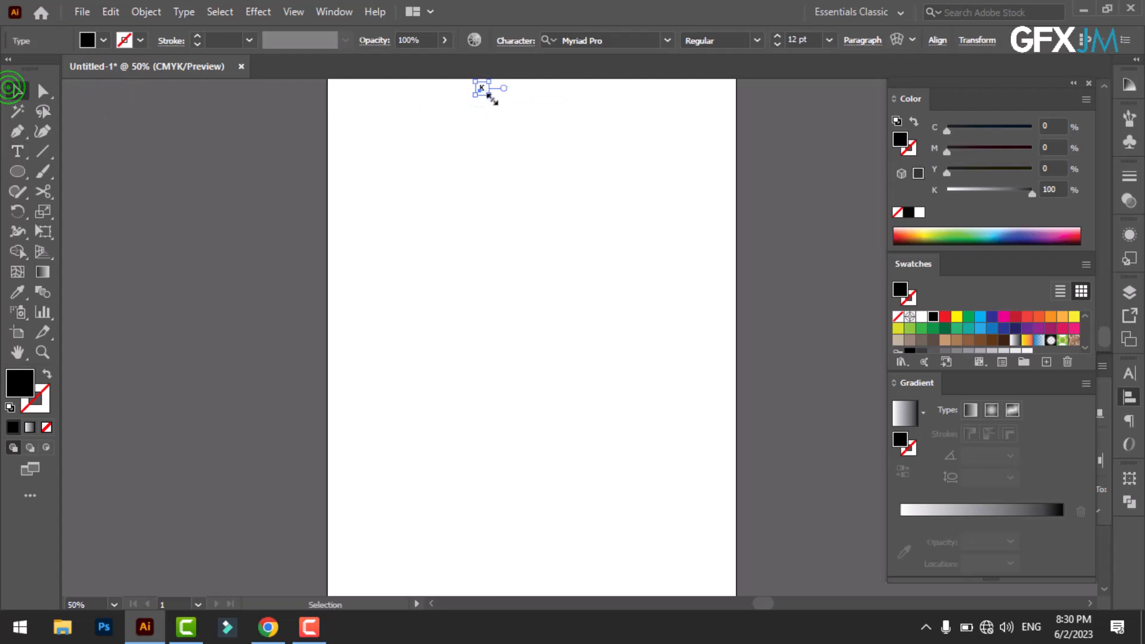
pyautogui.moveTo(490, 96); pyautogui.dragTo(609, 205)
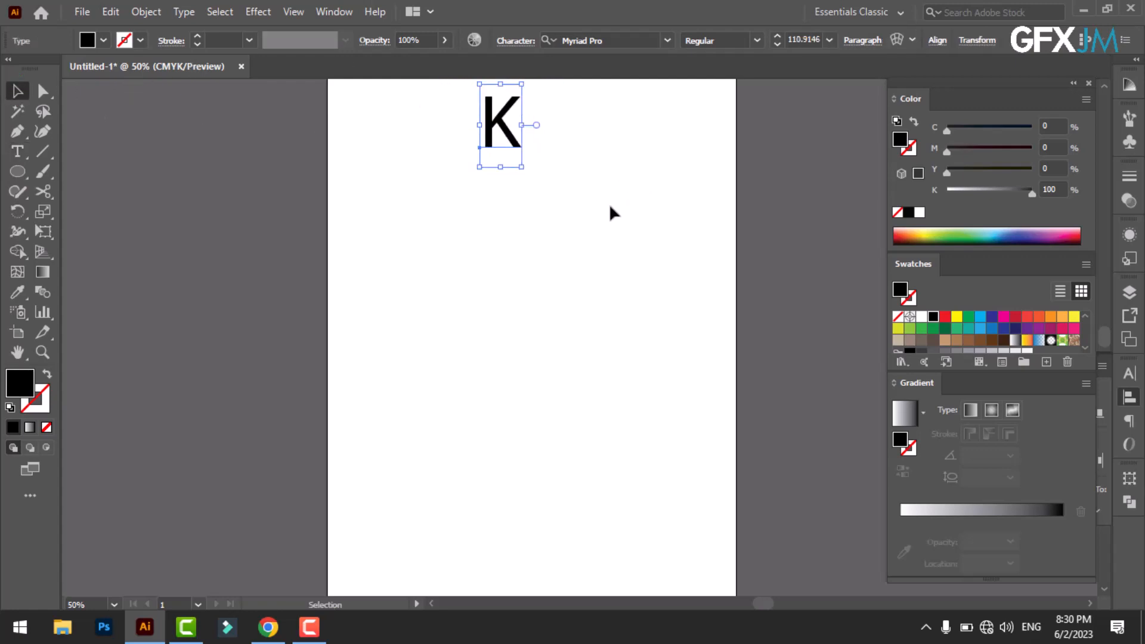
pyautogui.moveTo(517, 148); pyautogui.dragTo(544, 140)
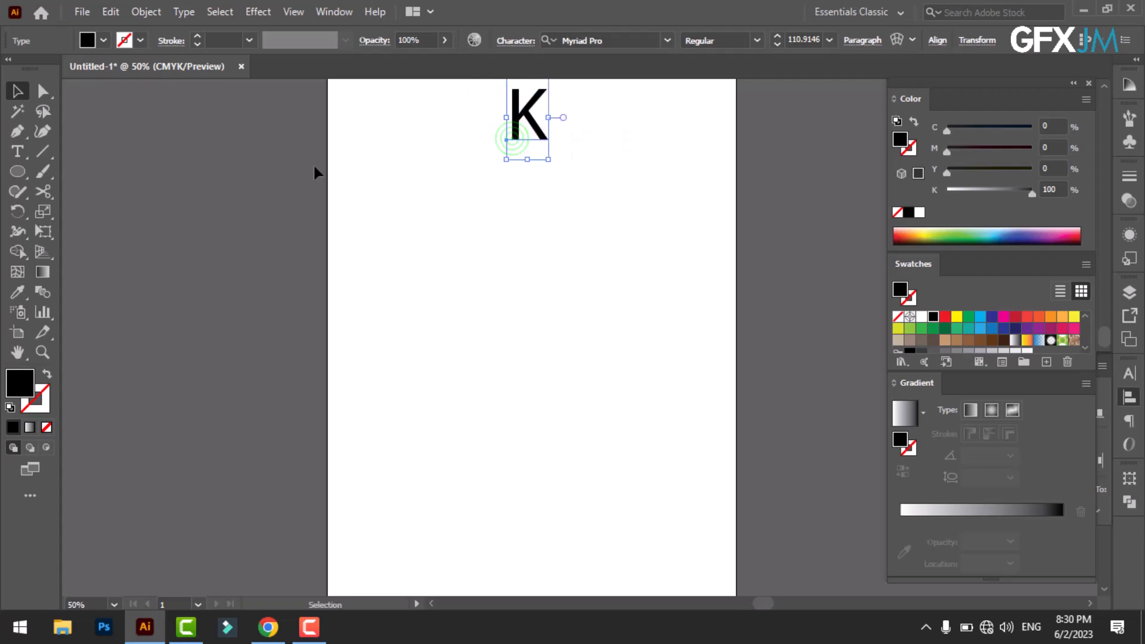
# Step: Draw an open Pen path with a vertical stem and a diagonal rising from its base, with black stroke and no fill
pyautogui.click(16, 130)
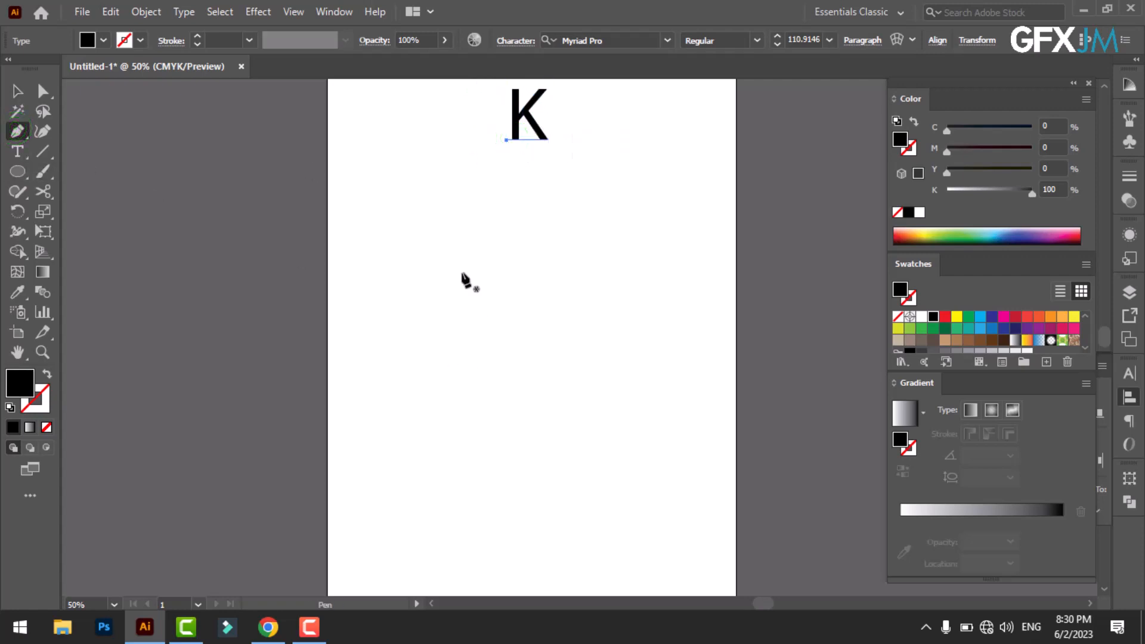
pyautogui.click(452, 219)
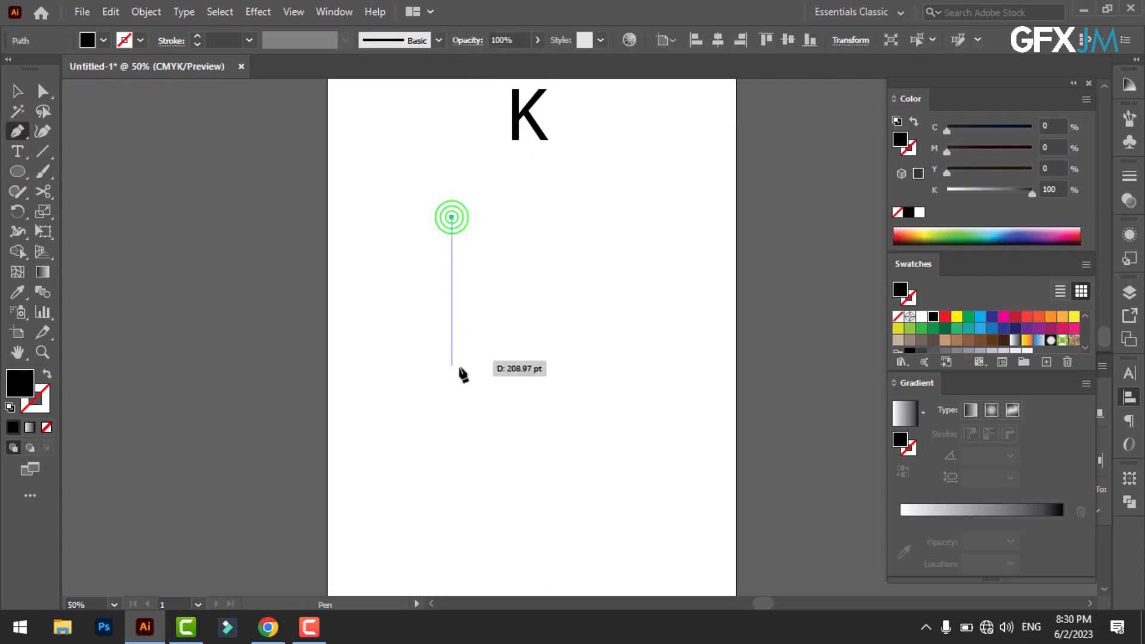
pyautogui.keyDown('shift'); pyautogui.click(463, 418); pyautogui.keyUp('shift')
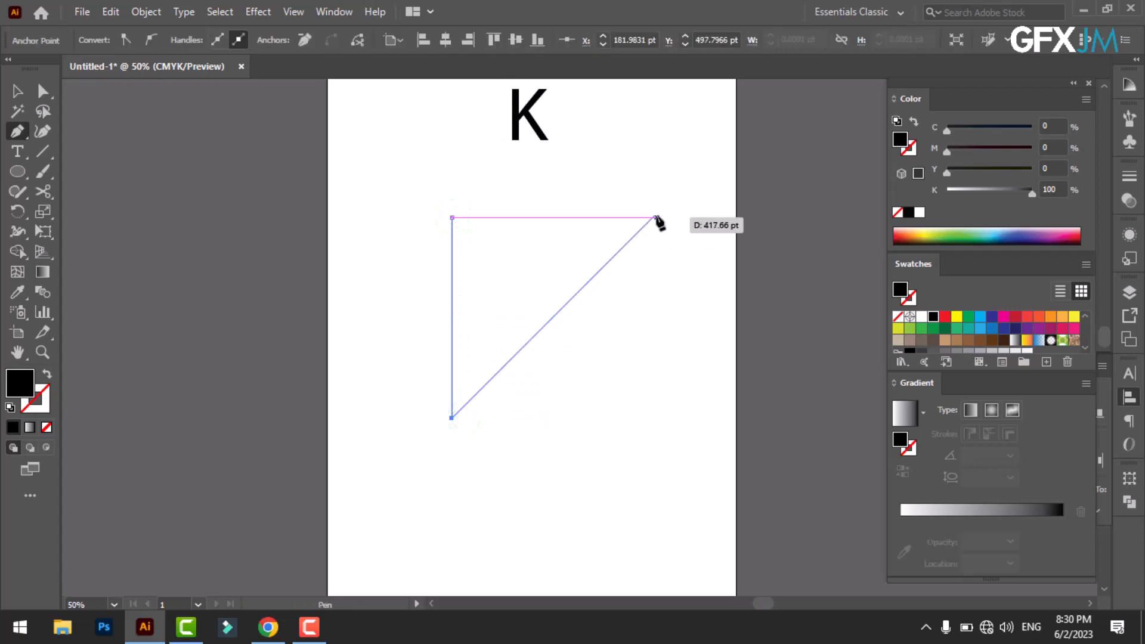
pyautogui.click(688, 179)
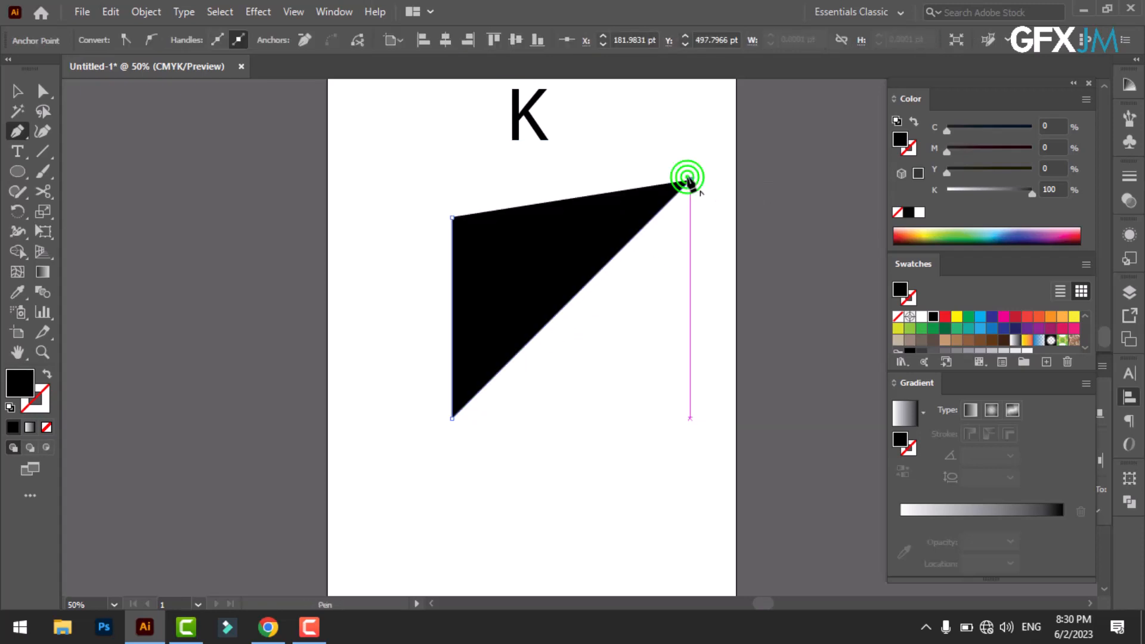
pyautogui.click(45, 368)
pyautogui.press('Escape')
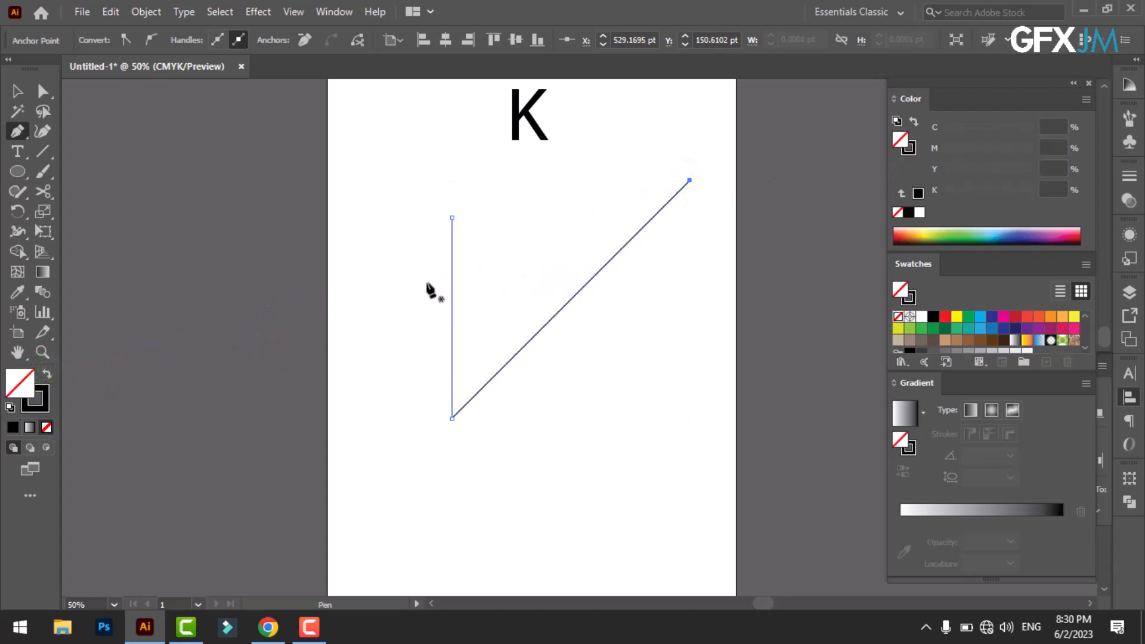
# Step: Draw a second straight Pen path descending diagonally across the stem, ending vertically below the first diagonal's upper end
pyautogui.click(428, 268)
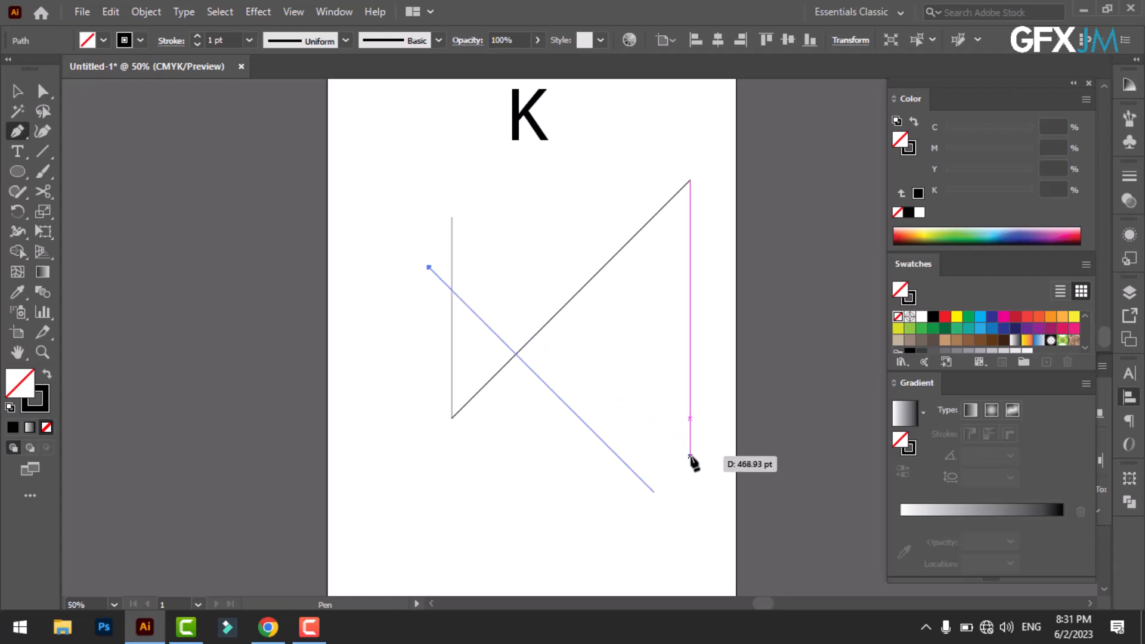
pyautogui.click(690, 457)
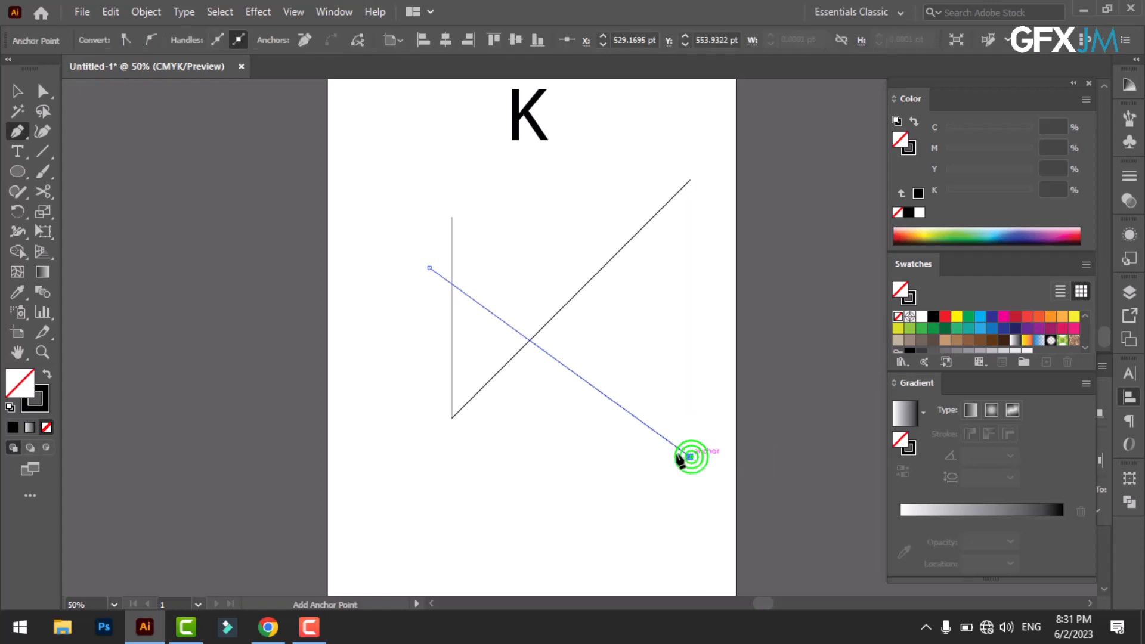
pyautogui.click(16, 91)
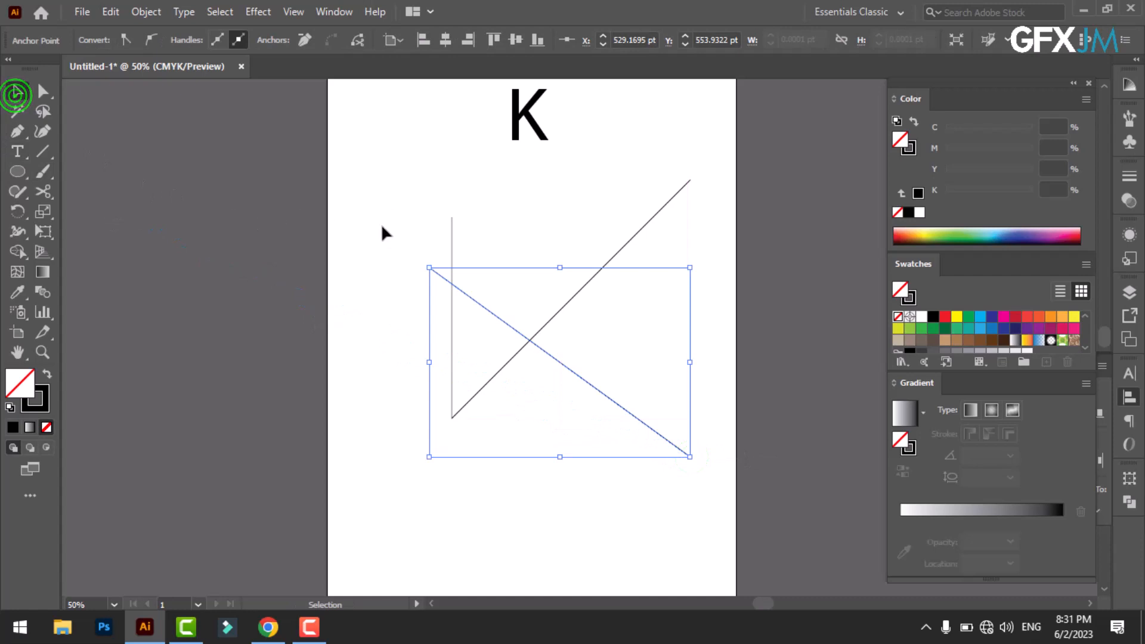
# Step: Set the stroke weight of both drawn paths to 30 pt
pyautogui.moveTo(385, 231); pyautogui.dragTo(561, 397)
pyautogui.click(228, 39)
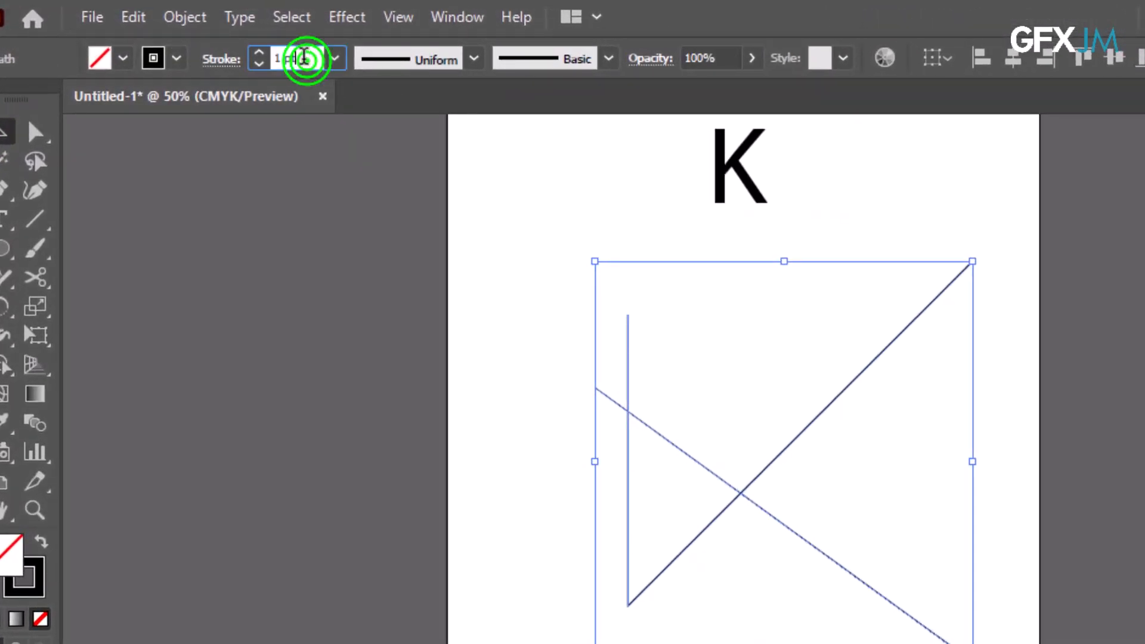
pyautogui.press('Up')
pyautogui.press('Up')
pyautogui.press('Up')
pyautogui.press('Up')
pyautogui.press('Up')
pyautogui.press('Up')
pyautogui.press('Up')
pyautogui.press('Up')
pyautogui.press('Up')
pyautogui.press('Up')
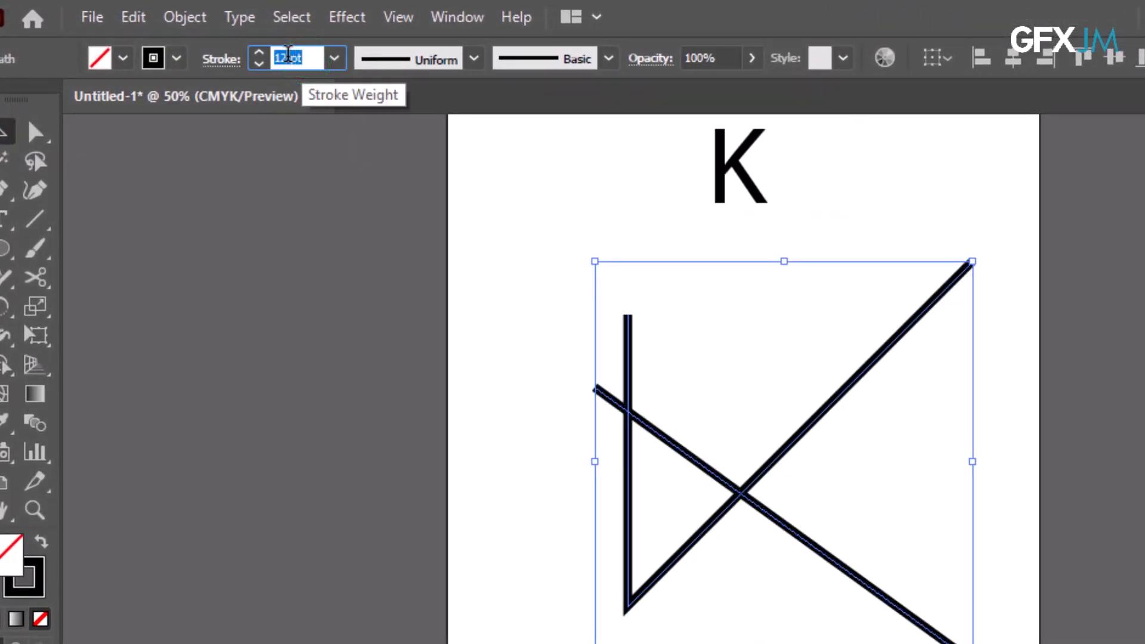
pyautogui.press('Up')
pyautogui.press('Up')
pyautogui.press('Up')
pyautogui.press('Up')
pyautogui.press('Up')
pyautogui.press('Up')
pyautogui.press('Up')
pyautogui.press('Up')
pyautogui.press('Up')
pyautogui.press('Up')
pyautogui.press('Up')
pyautogui.press('Up')
pyautogui.press('Up')
pyautogui.press('Up')
pyautogui.press('Up')
pyautogui.press('Up')
pyautogui.press('Up')
pyautogui.press('Up')
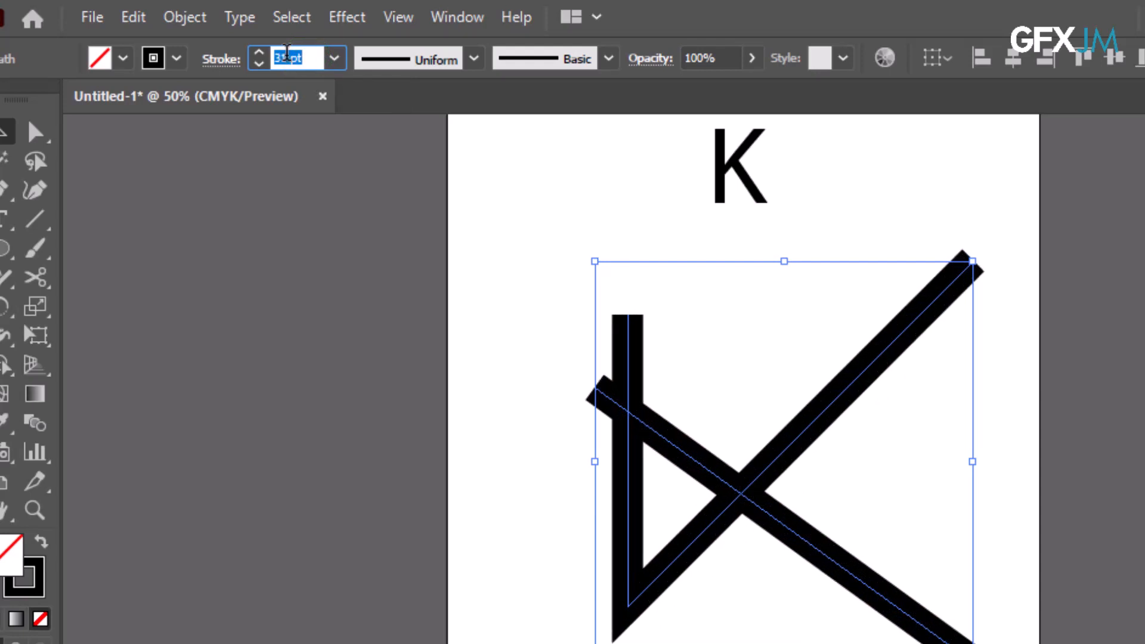
pyautogui.press('Up')
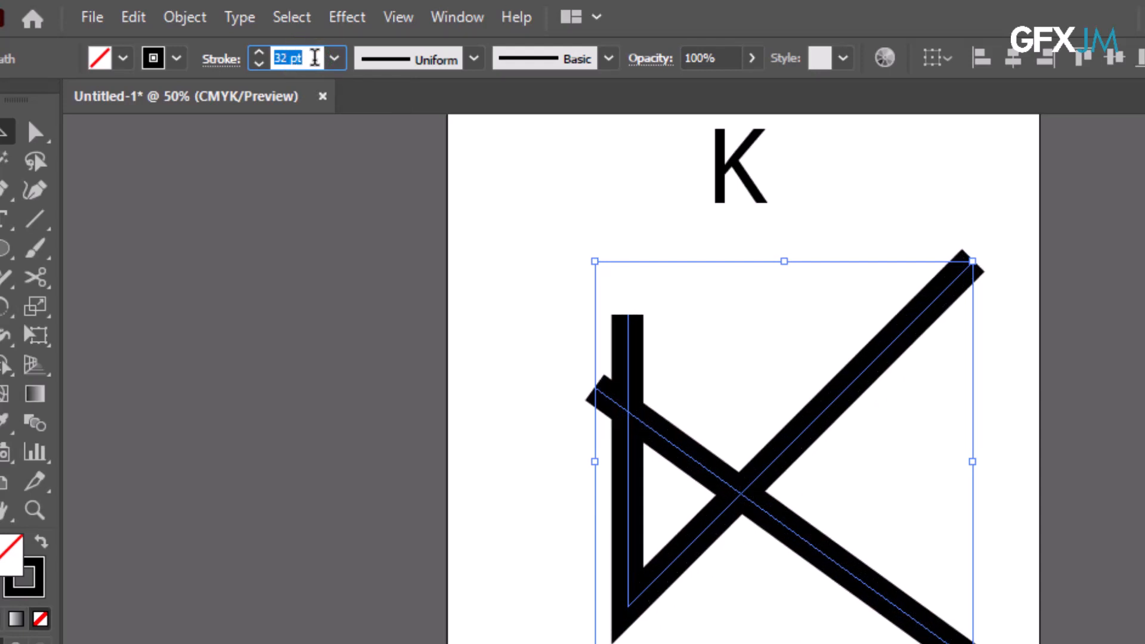
# Step: Expand the fill and stroke of the two thick paths into outlined shapes
pyautogui.click(181, 16)
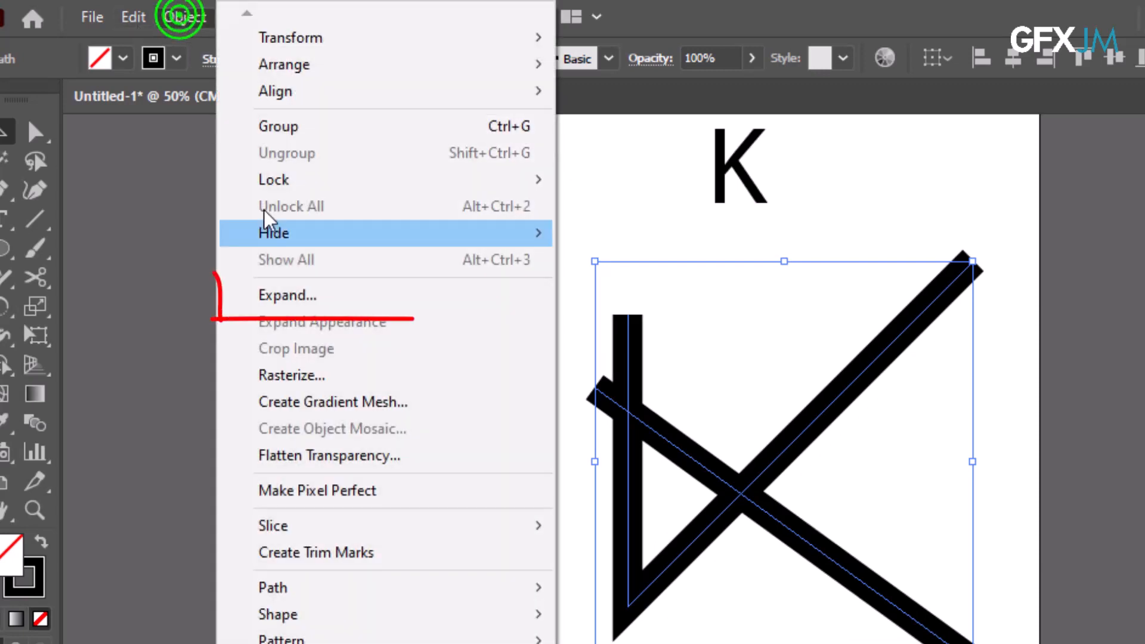
pyautogui.click(287, 296)
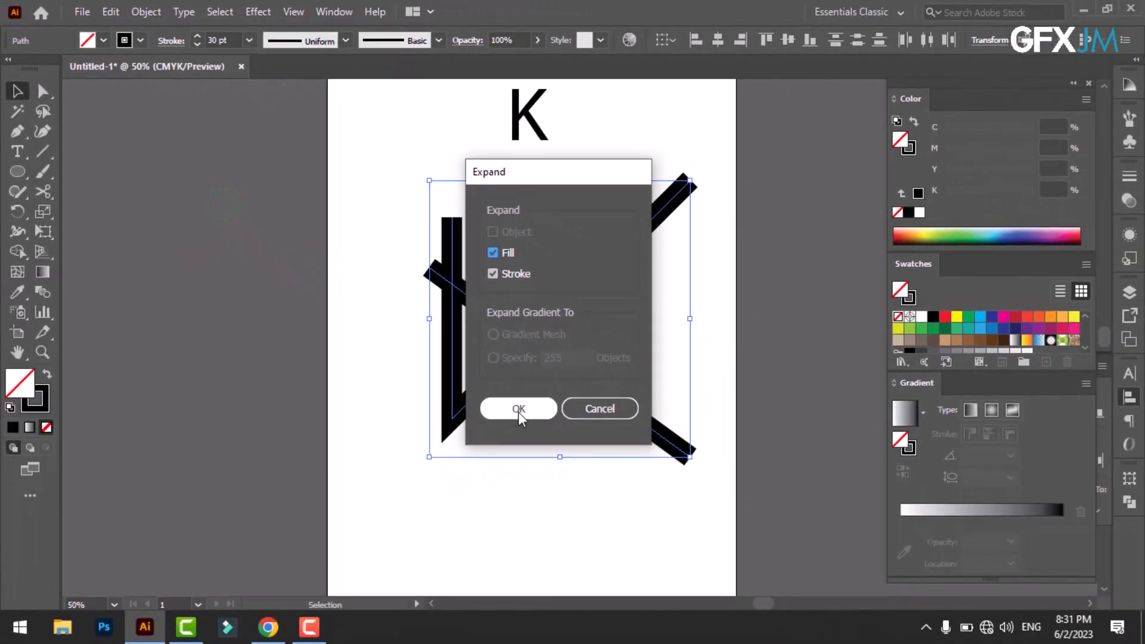
pyautogui.click(518, 409)
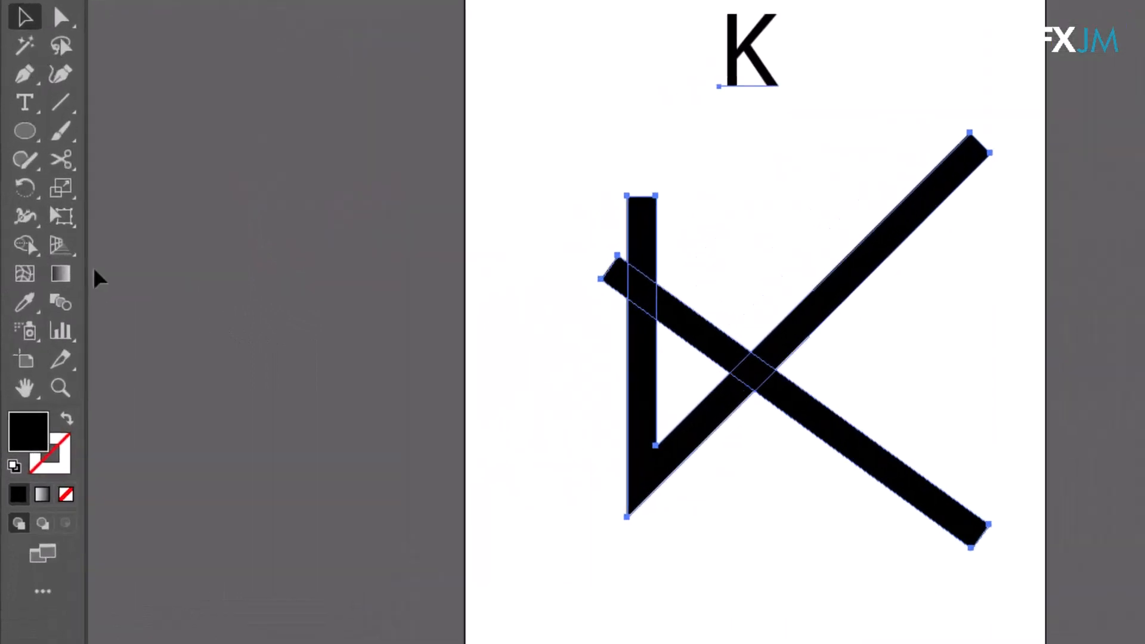
# Step: With Shape Builder, remove the stub outside the stem, merge the upper stem with the descending bar, and fill the triangle beneath it
pyautogui.click(24, 245)
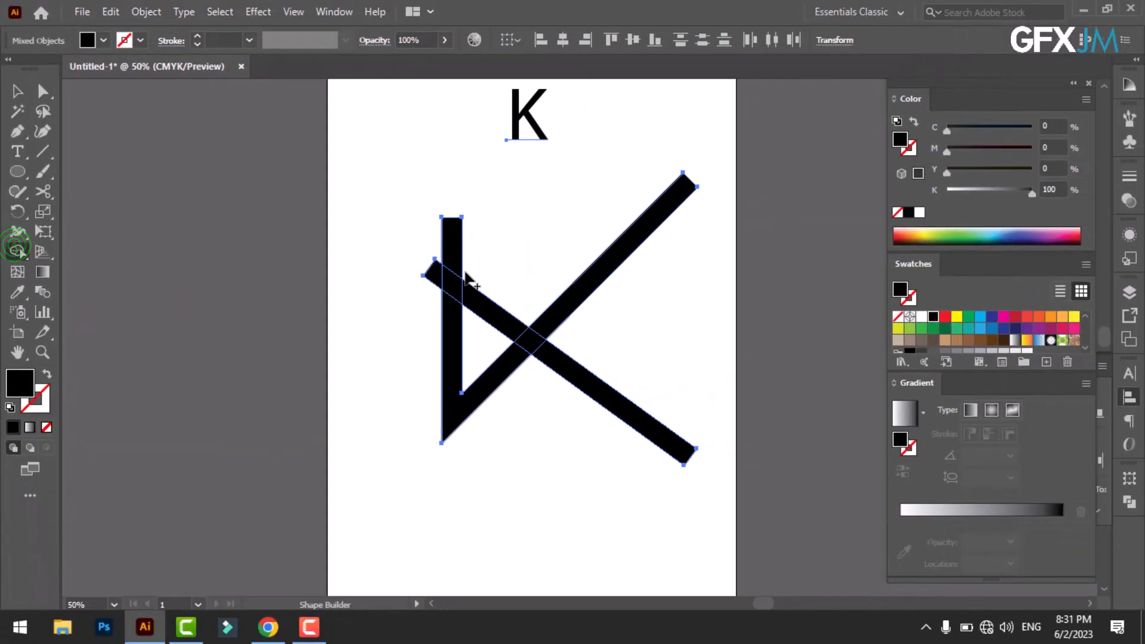
pyautogui.keyDown('alt'); pyautogui.click(429, 265); pyautogui.keyUp('alt')
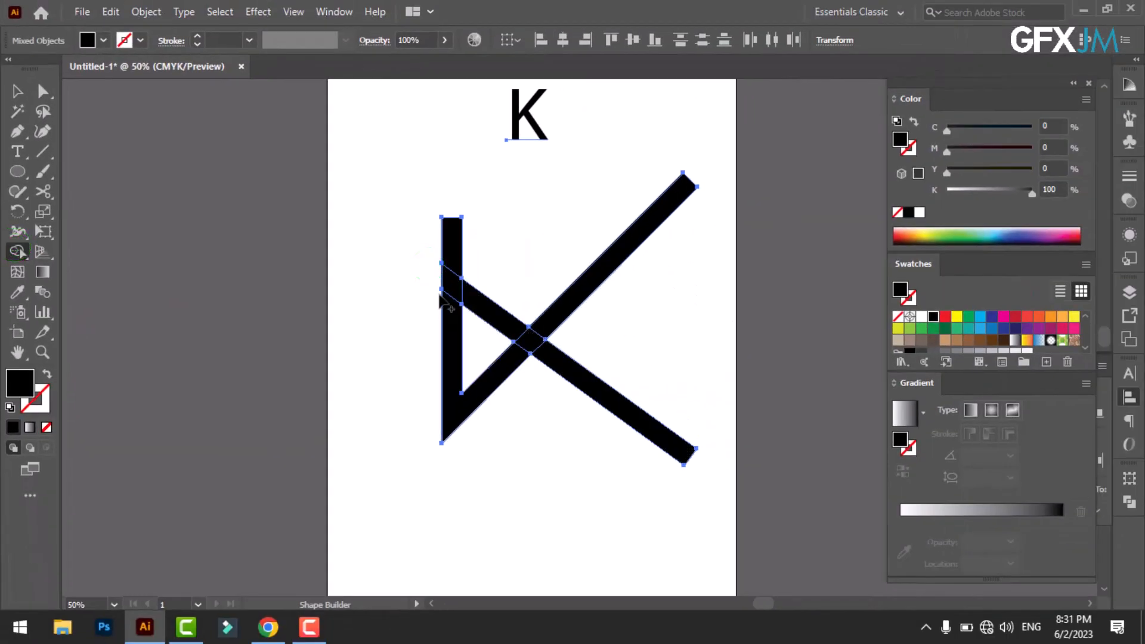
pyautogui.moveTo(455, 291); pyautogui.dragTo(540, 345)
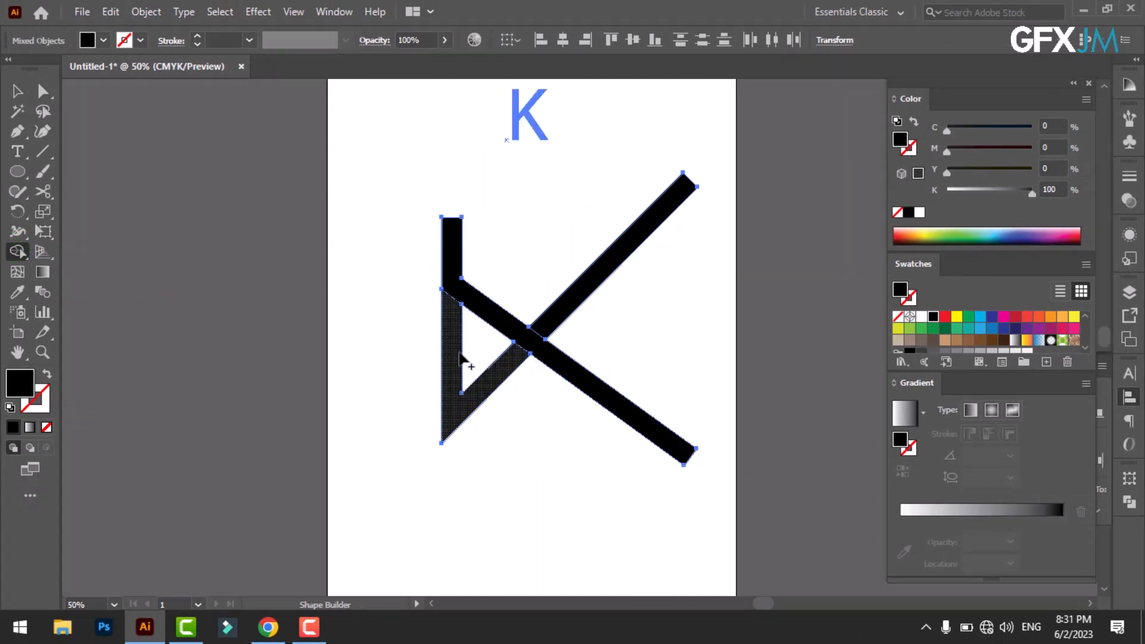
pyautogui.moveTo(457, 355); pyautogui.dragTo(492, 377)
pyautogui.click(15, 91)
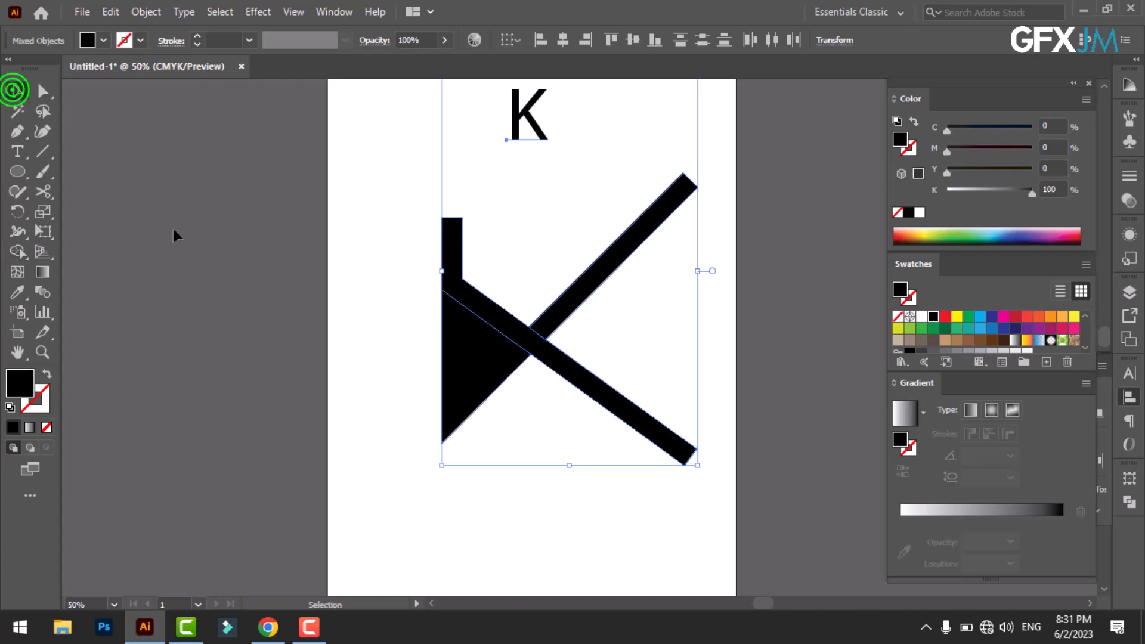
# Step: Apply Offset Path to the K-shaped group with a 6 pt offset and Miter joins
pyautogui.click(358, 320)
pyautogui.click(468, 299)
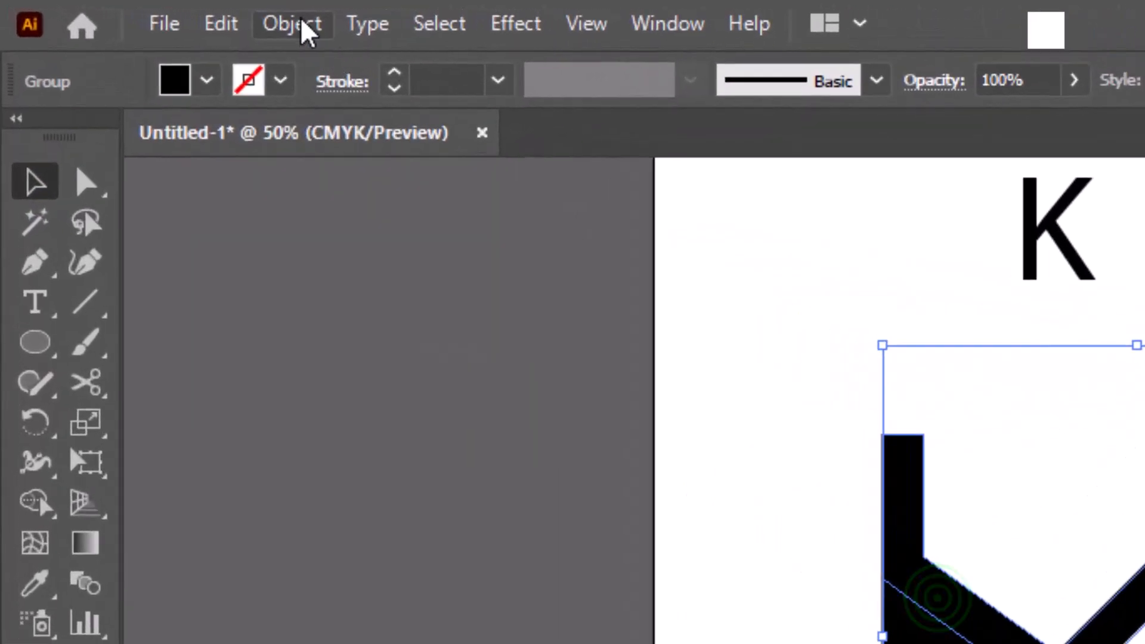
pyautogui.click(300, 16)
pyautogui.click(258, 192)
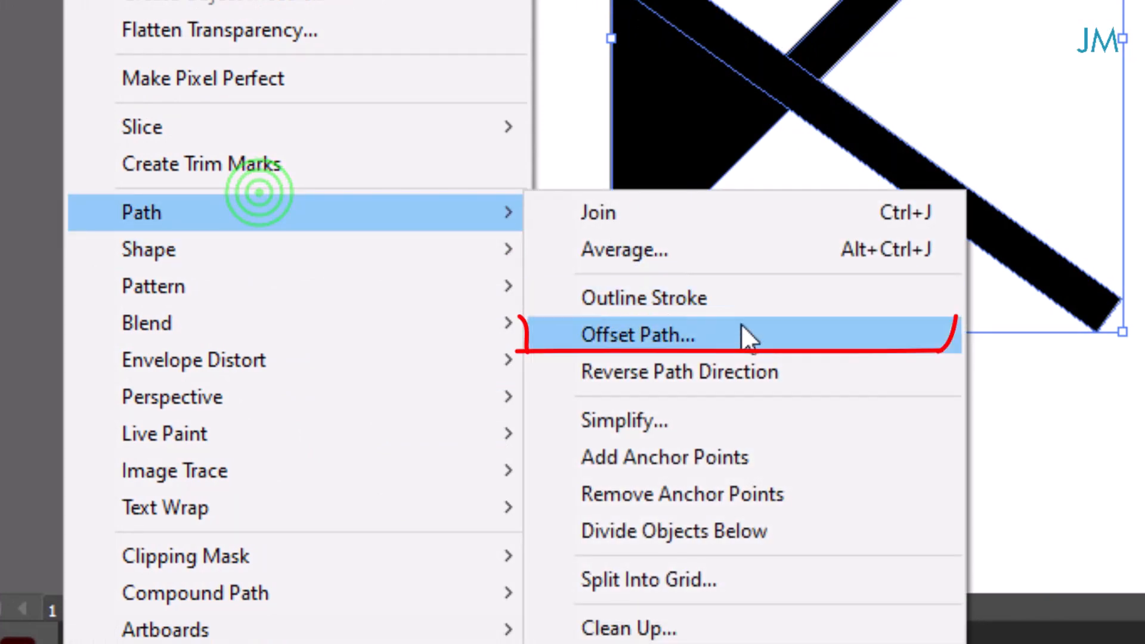
pyautogui.click(746, 337)
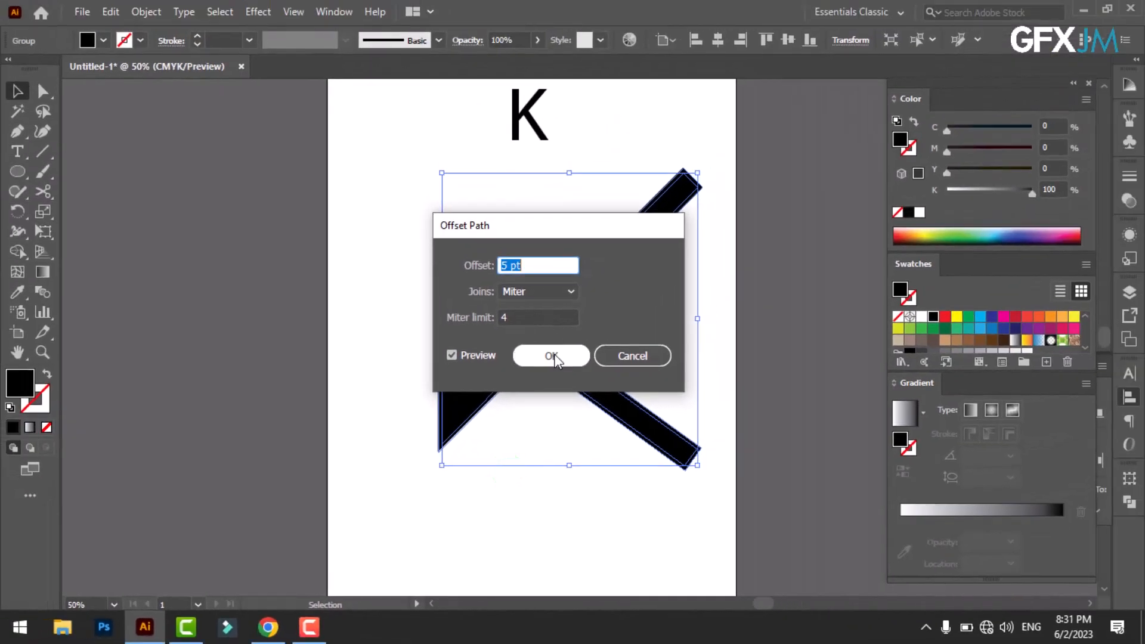
pyautogui.scroll(1, 537, 263)
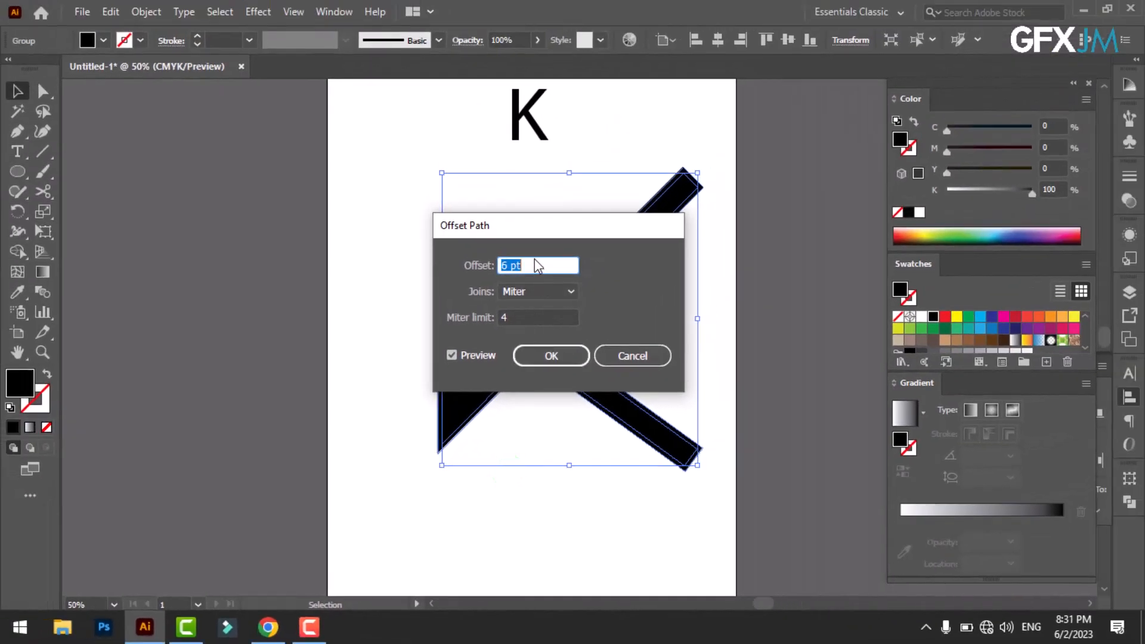
pyautogui.click(552, 356)
# Step: With Shape Builder, remove the excess offset areas so a gap separates the rising arm from the descending bar
pyautogui.click(17, 251)
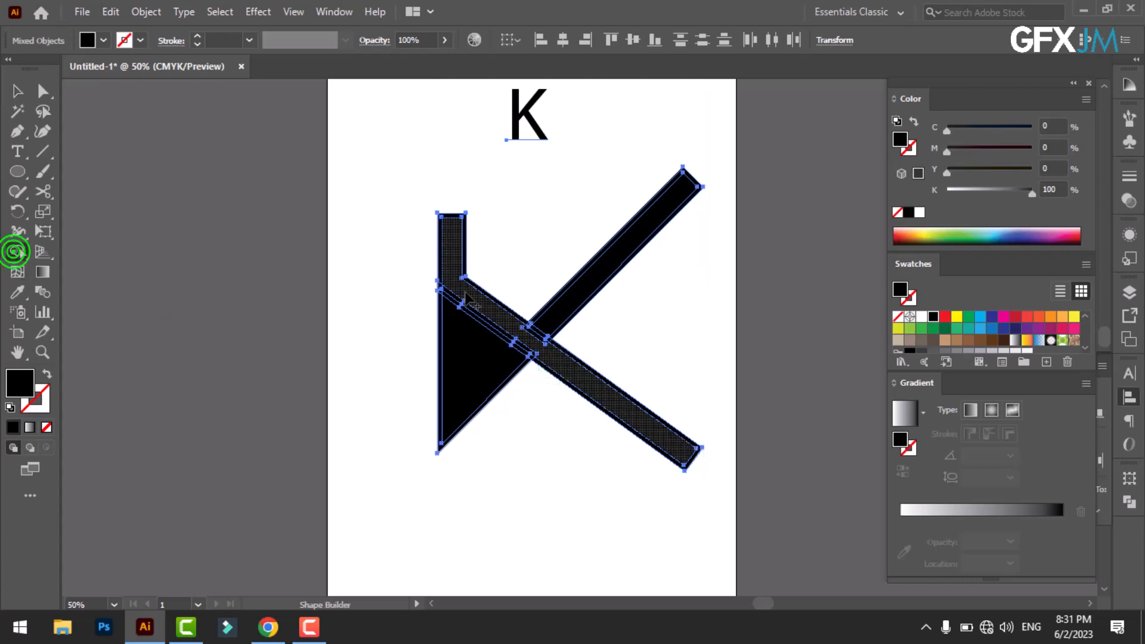
pyautogui.scroll(4, 501, 331)
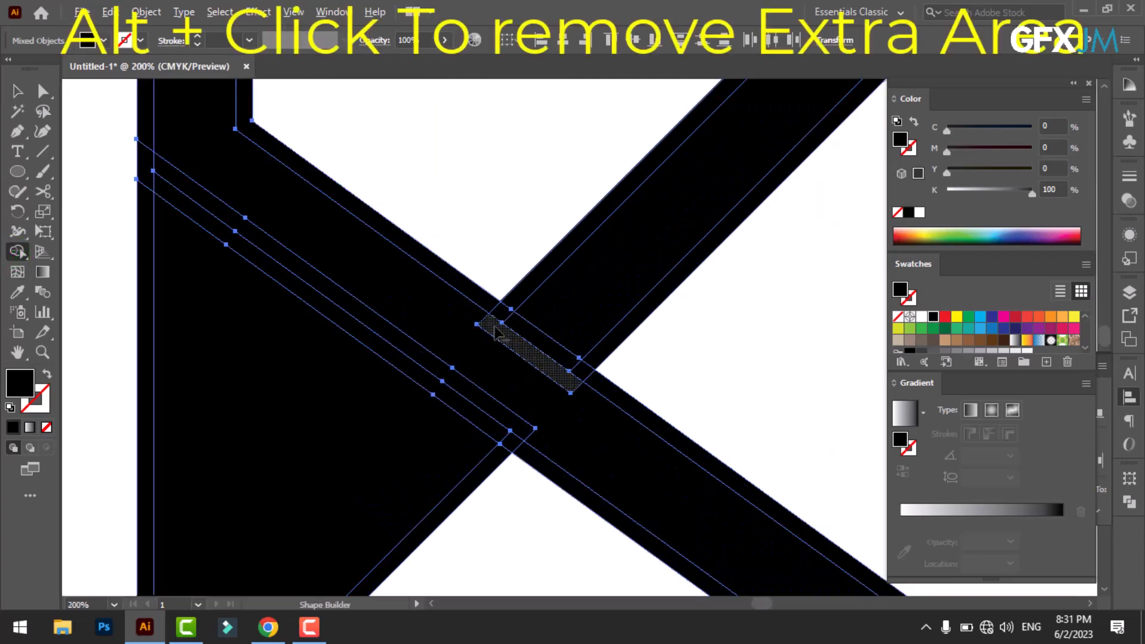
pyautogui.moveTo(491, 304); pyautogui.dragTo(521, 333)
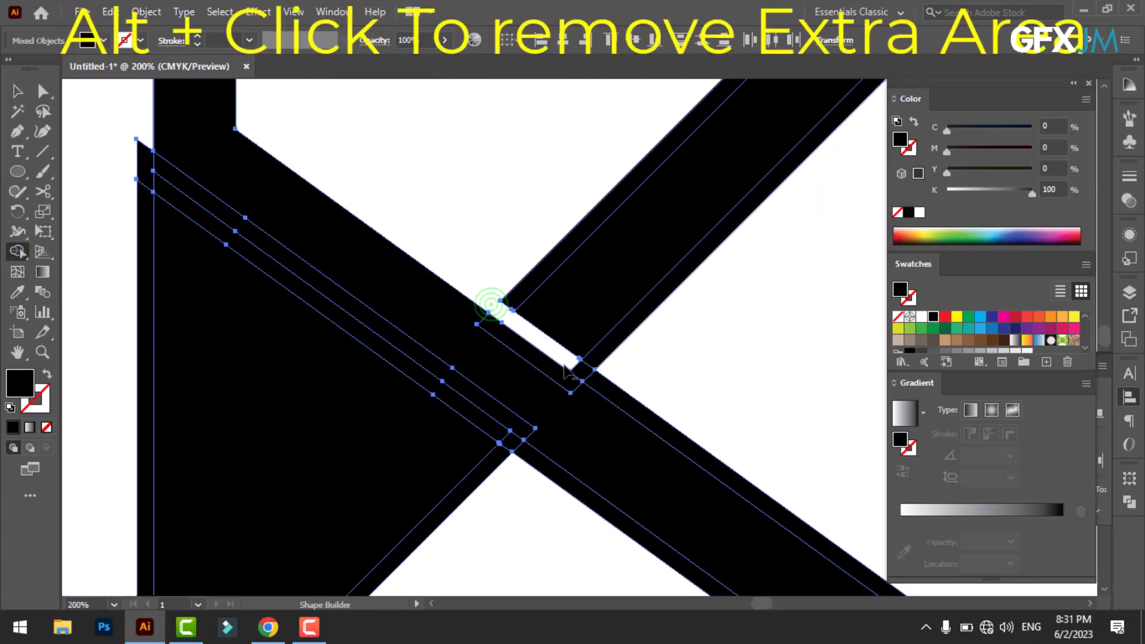
pyautogui.moveTo(580, 371)
pyautogui.mouseDown()
pyautogui.moveTo(603, 359)
pyautogui.moveTo(606, 385)
pyautogui.mouseUp()
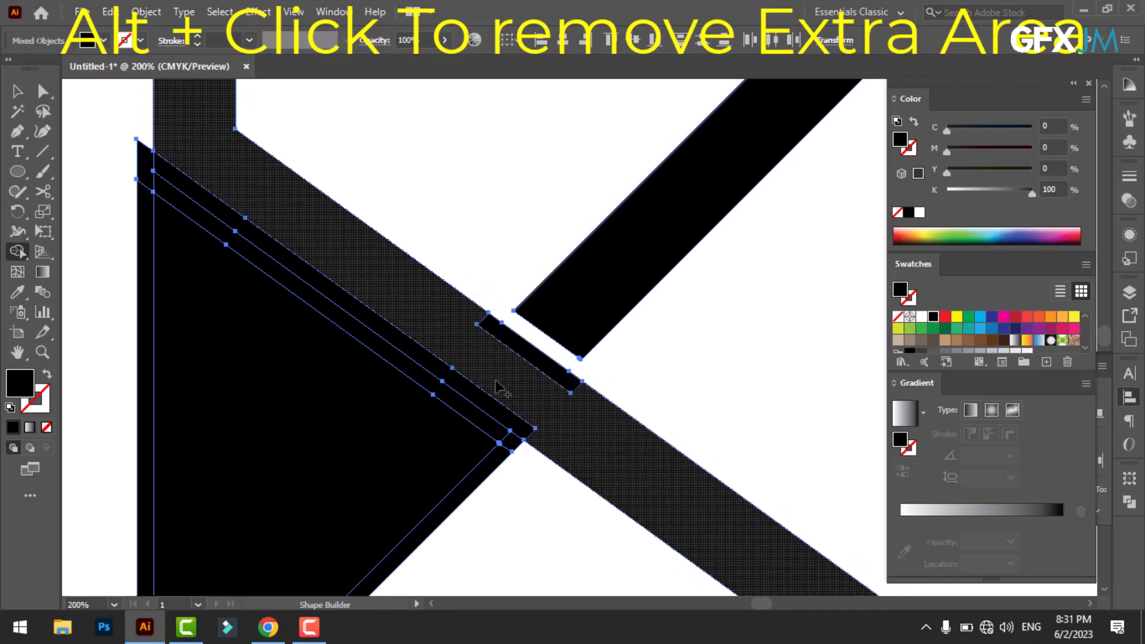
pyautogui.click(525, 353)
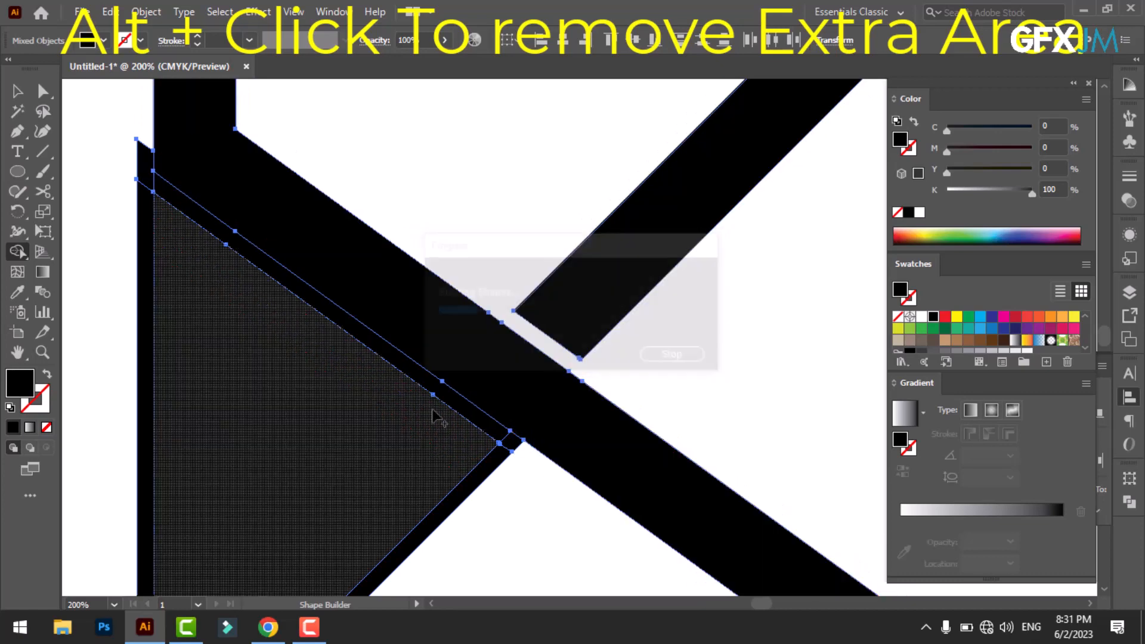
# Step: Remove the remaining offset strips around the triangle so a gap separates it from the descending bar
pyautogui.click(502, 434)
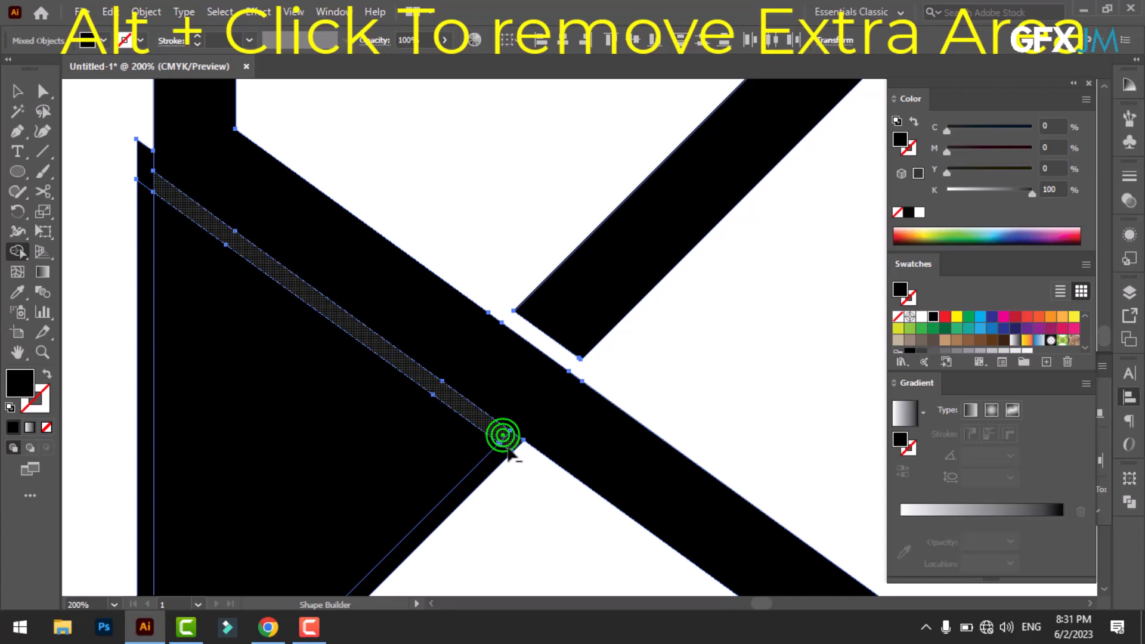
pyautogui.keyDown('alt'); pyautogui.click(143, 173); pyautogui.keyUp('alt')
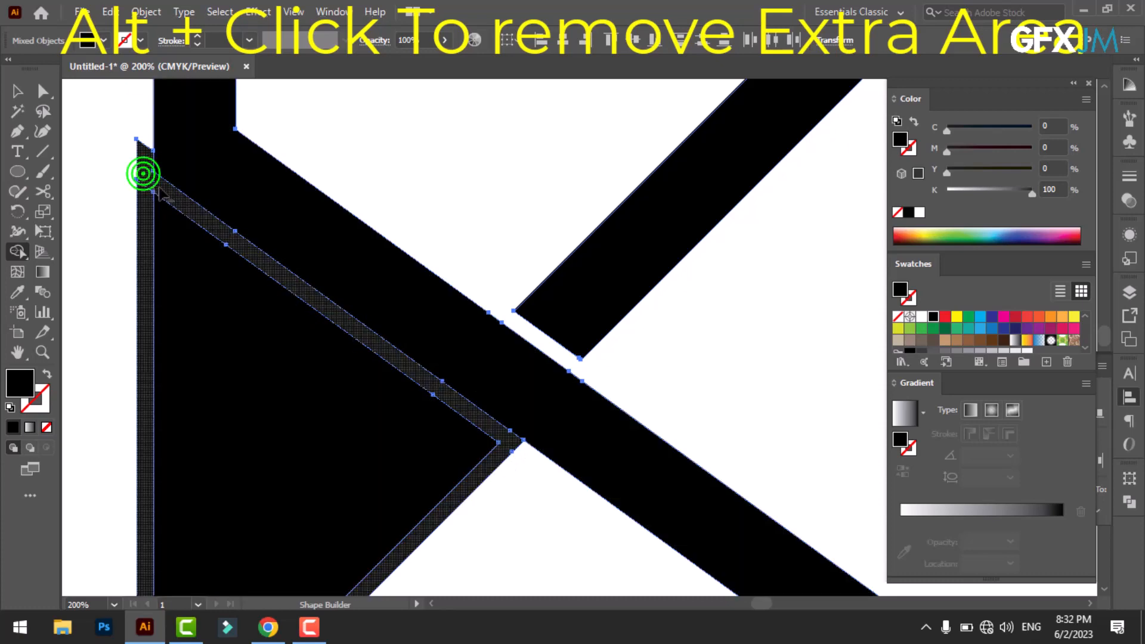
pyautogui.scroll(-3, 265, 266)
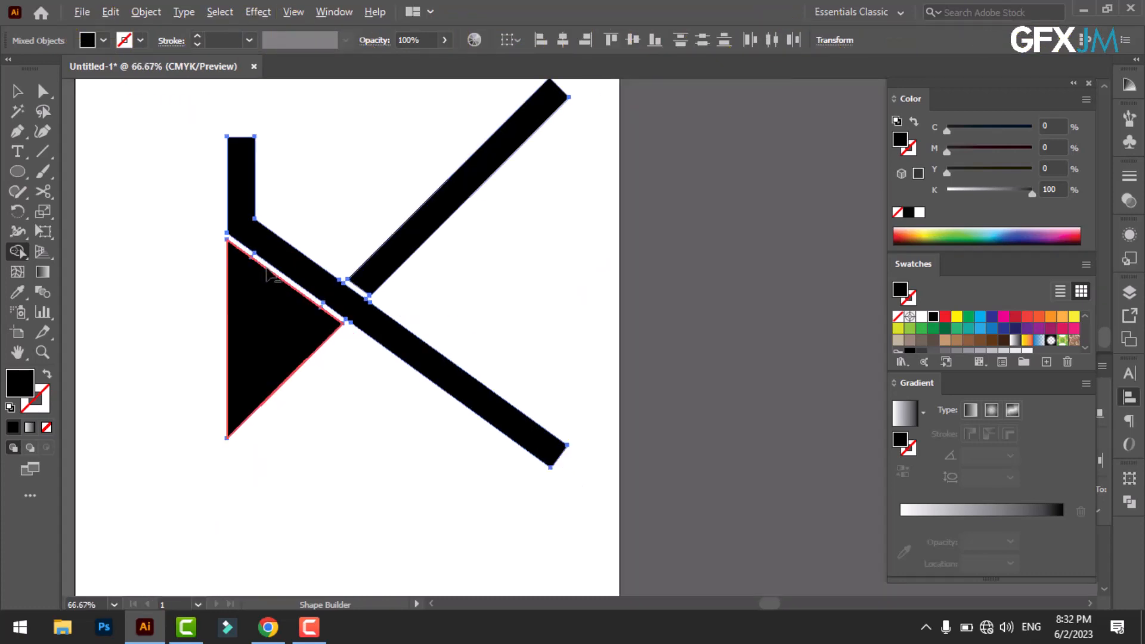
pyautogui.moveTo(291, 301); pyautogui.dragTo(329, 343)
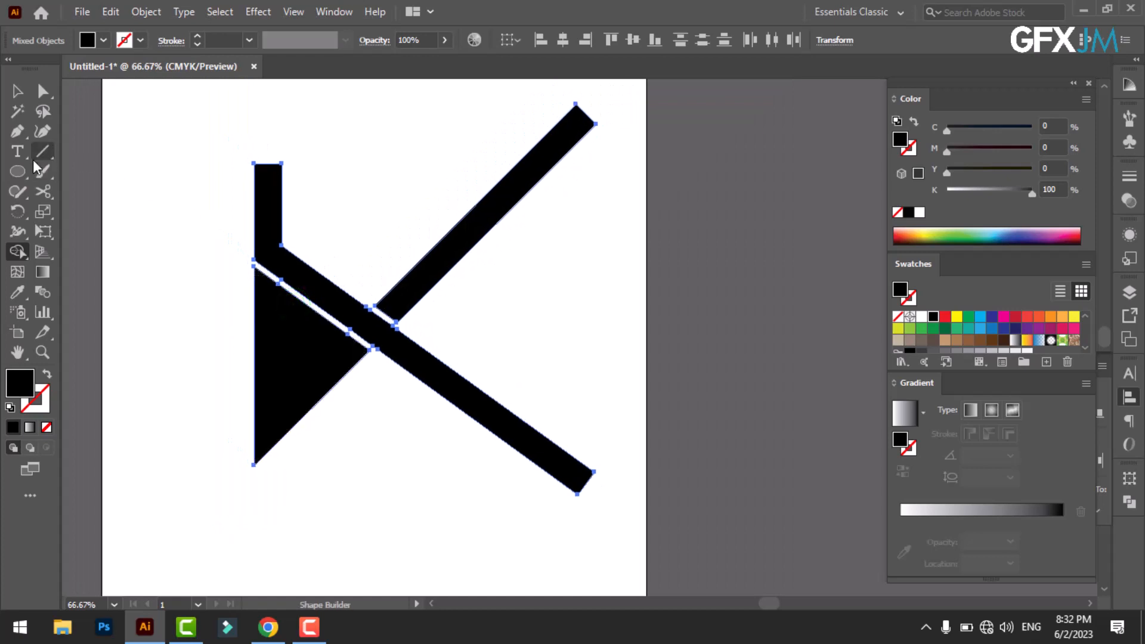
# Step: Draw two horizontal Pen lines, one across the rising arm level with the stem's top, one across the descending bar level with the triangle's lower tip
pyautogui.click(18, 131)
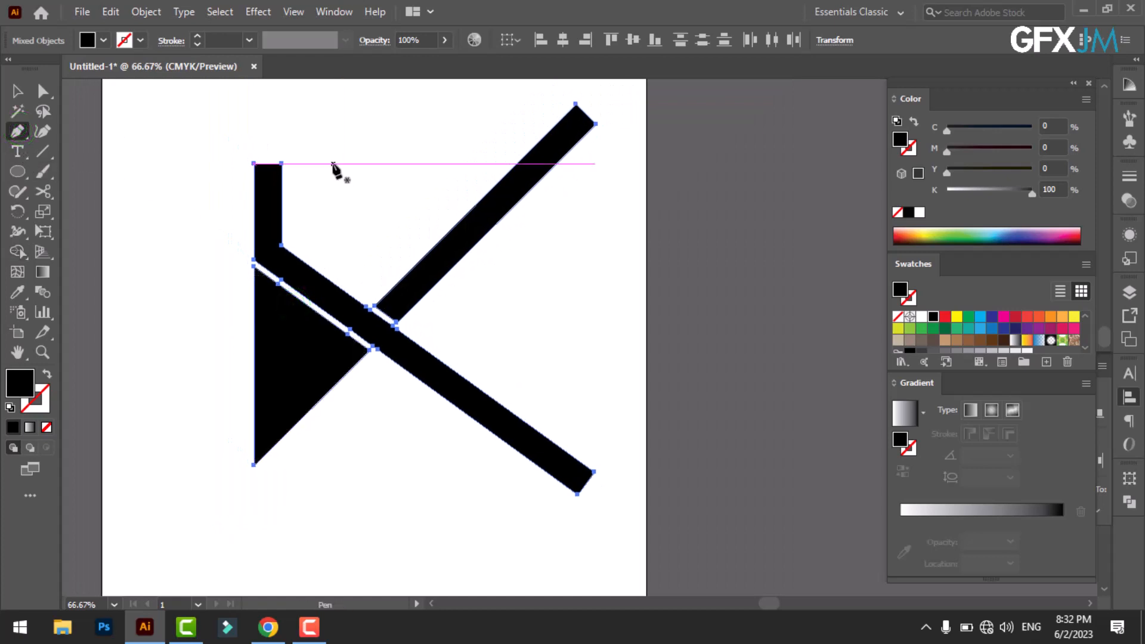
pyautogui.click(333, 163)
pyautogui.keyDown('shift'); pyautogui.click(642, 197); pyautogui.keyUp('shift')
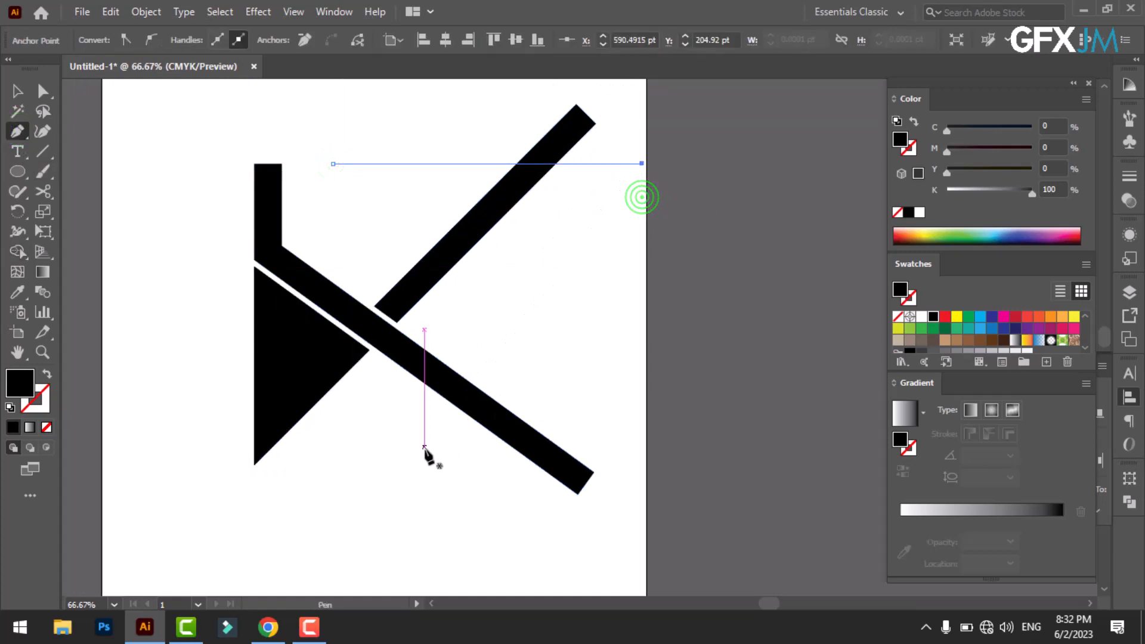
pyautogui.press('Escape')
pyautogui.click(426, 465)
pyautogui.keyDown('shift'); pyautogui.click(611, 461); pyautogui.keyUp('shift')
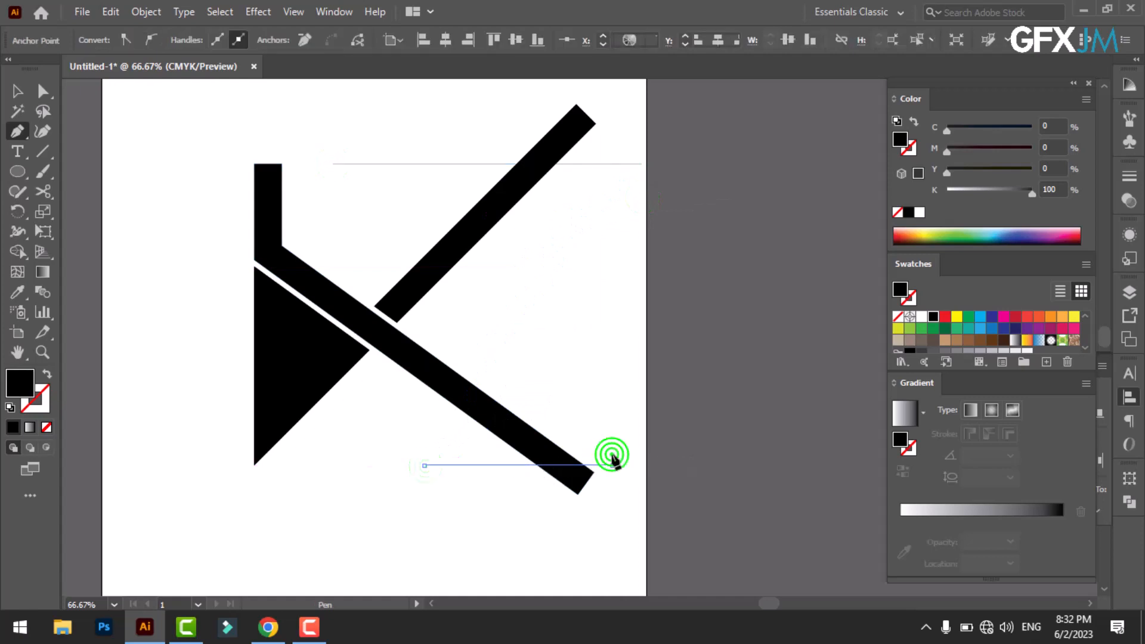
# Step: With Shape Builder, trim the rising arm's end above the upper line and the descending bar's end below the lower line
pyautogui.hotkey('ctrl', 'a')
pyautogui.click(17, 253)
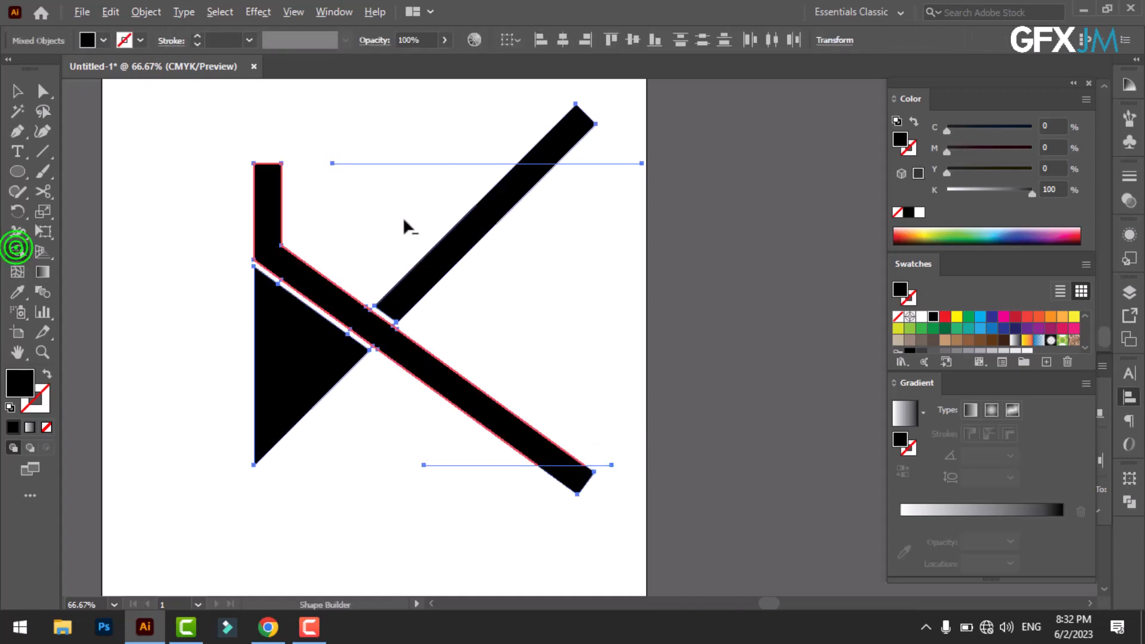
pyautogui.keyDown('alt'); pyautogui.click(544, 136); pyautogui.keyUp('alt')
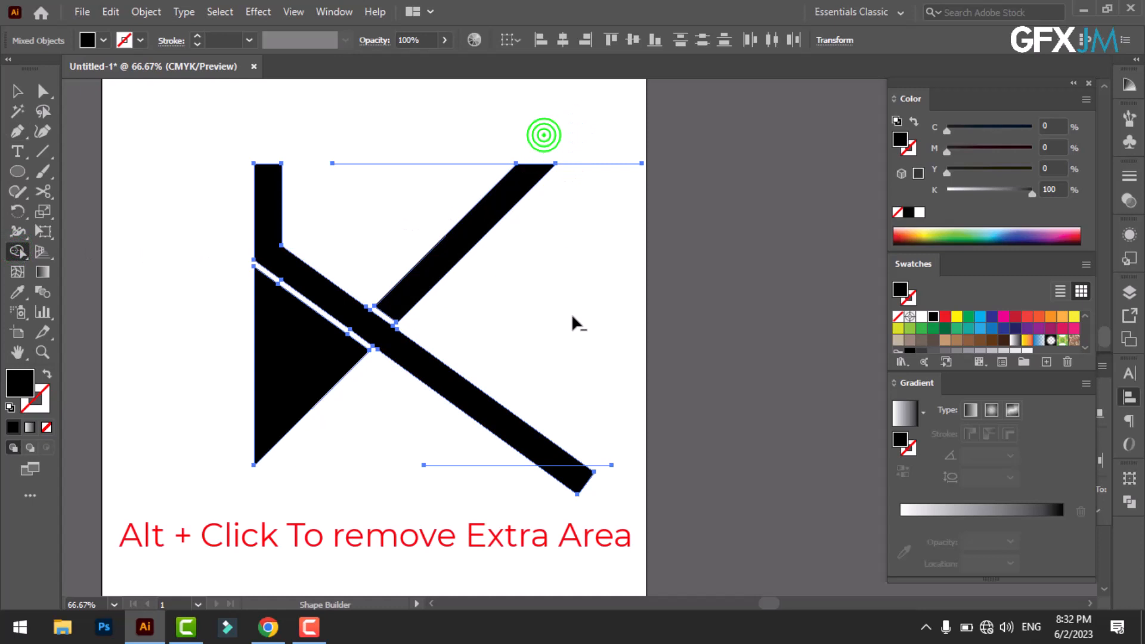
pyautogui.keyDown('alt'); pyautogui.click(568, 480); pyautogui.keyUp('alt')
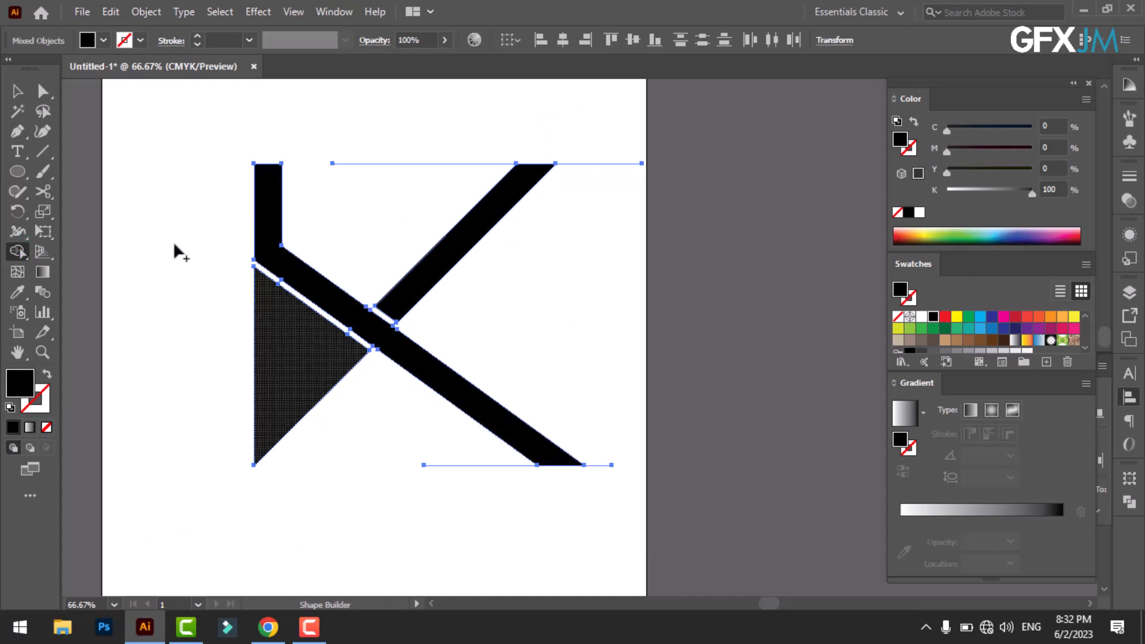
pyautogui.click(16, 91)
pyautogui.click(299, 534)
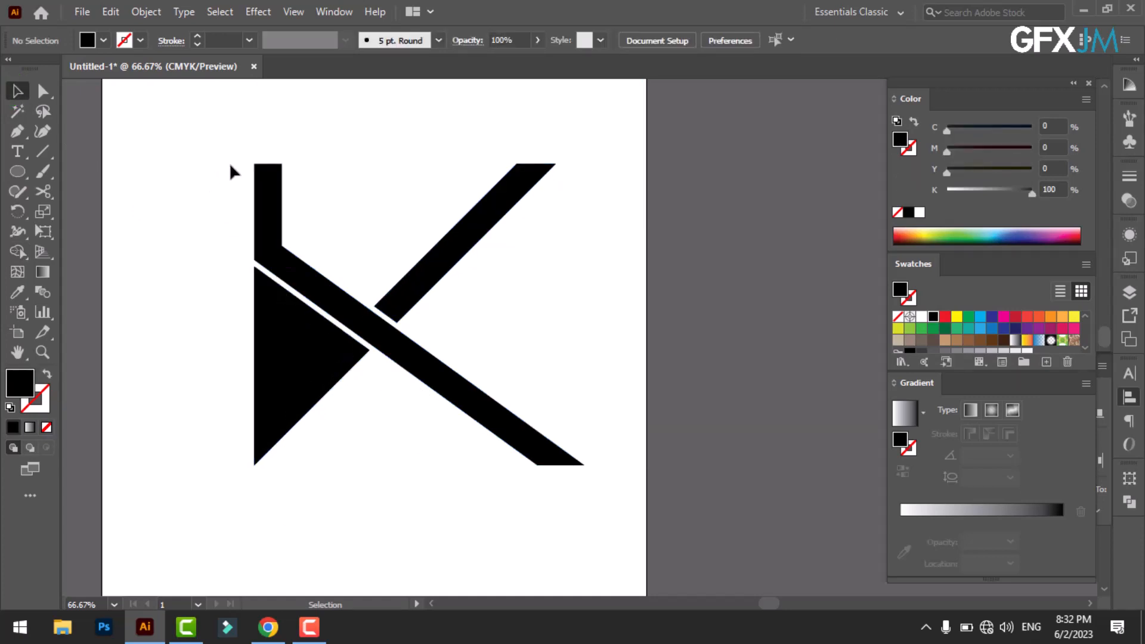
# Step: Select the whole K mark and scale it down proportionally to leave room around it
pyautogui.press('alt')
pyautogui.scroll(-1, 360, 404)
pyautogui.moveTo(368, 409); pyautogui.dragTo(398, 396)
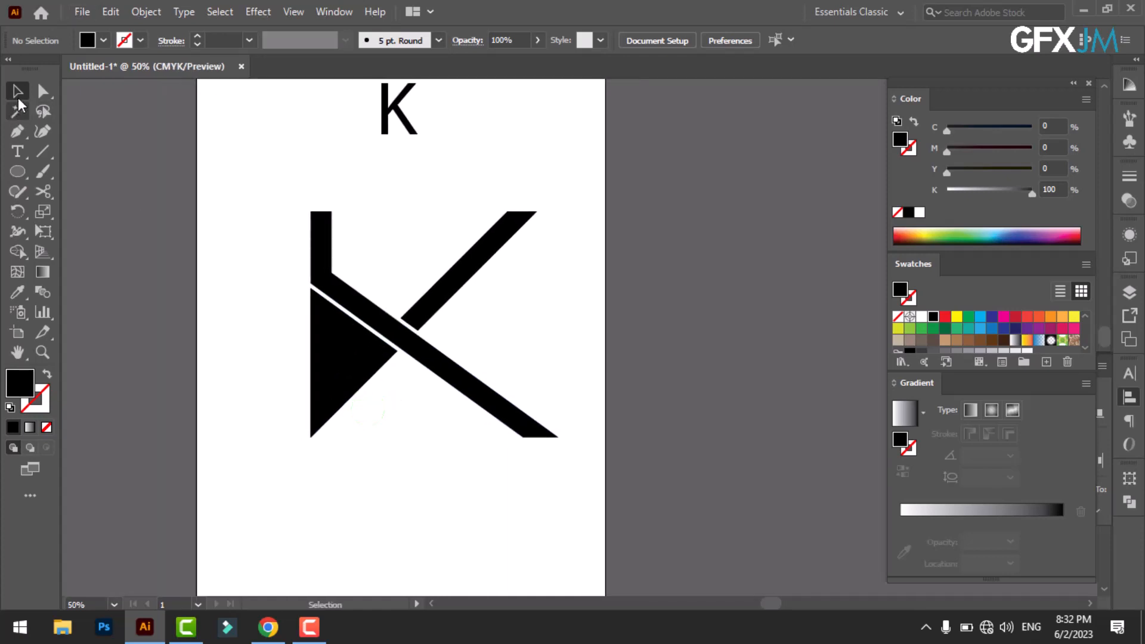
pyautogui.moveTo(260, 197); pyautogui.dragTo(554, 401)
pyautogui.click(472, 443)
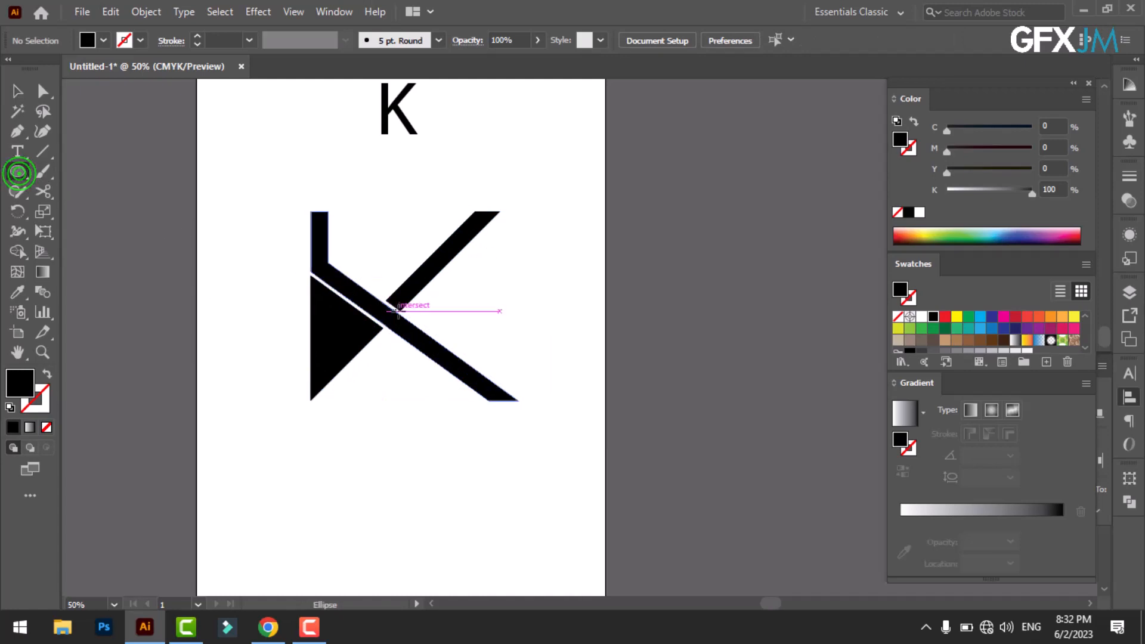
# Step: Draw an unfilled, black-outlined circle about 448 pt wide centred on the K, and cut it at its four anchor points with Scissors
pyautogui.moveTo(401, 311); pyautogui.dragTo(554, 396)
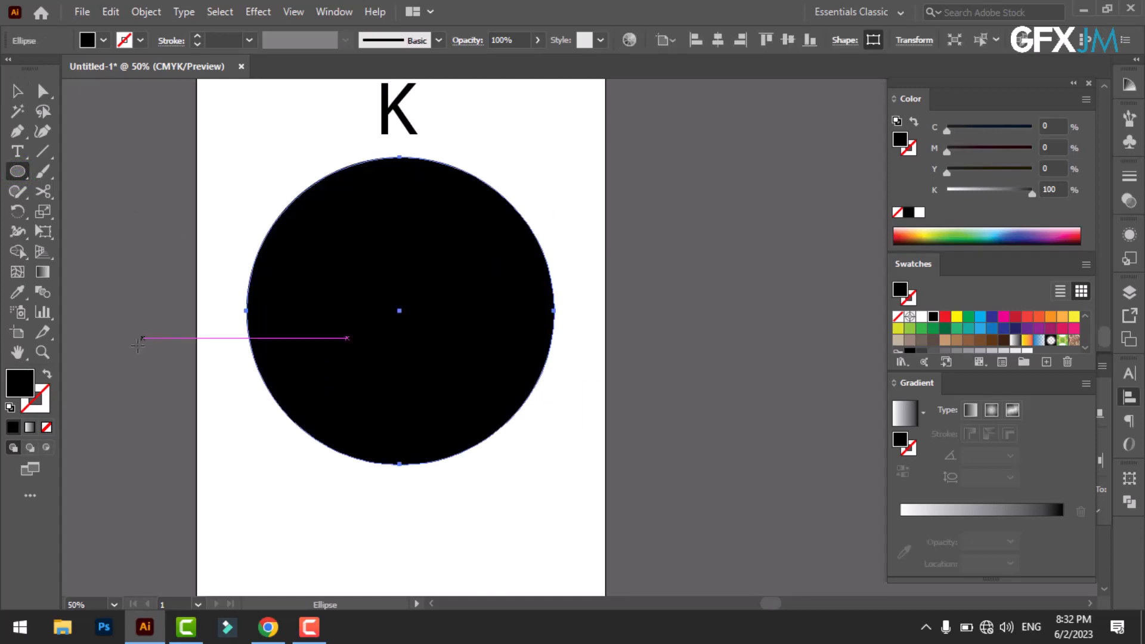
pyautogui.click(47, 374)
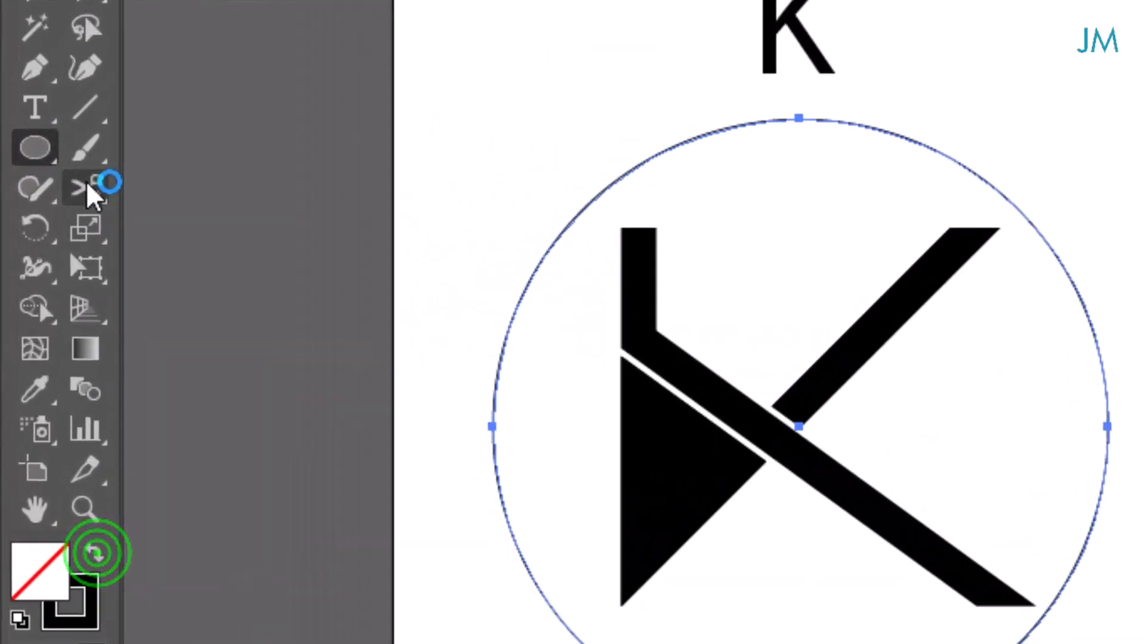
pyautogui.click(76, 188)
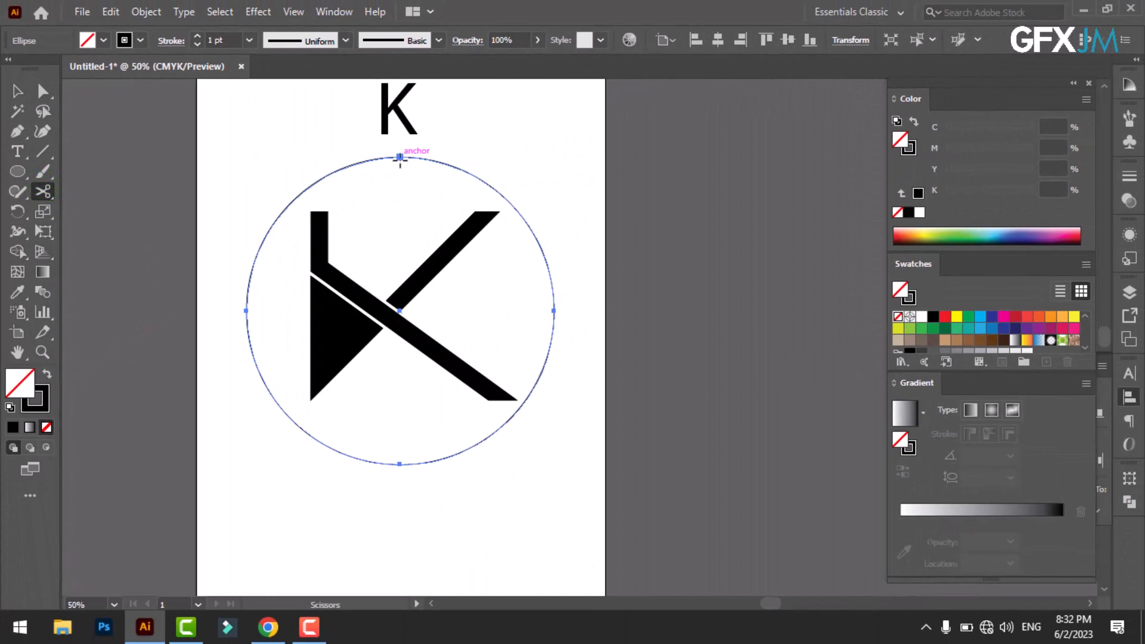
pyautogui.click(400, 158)
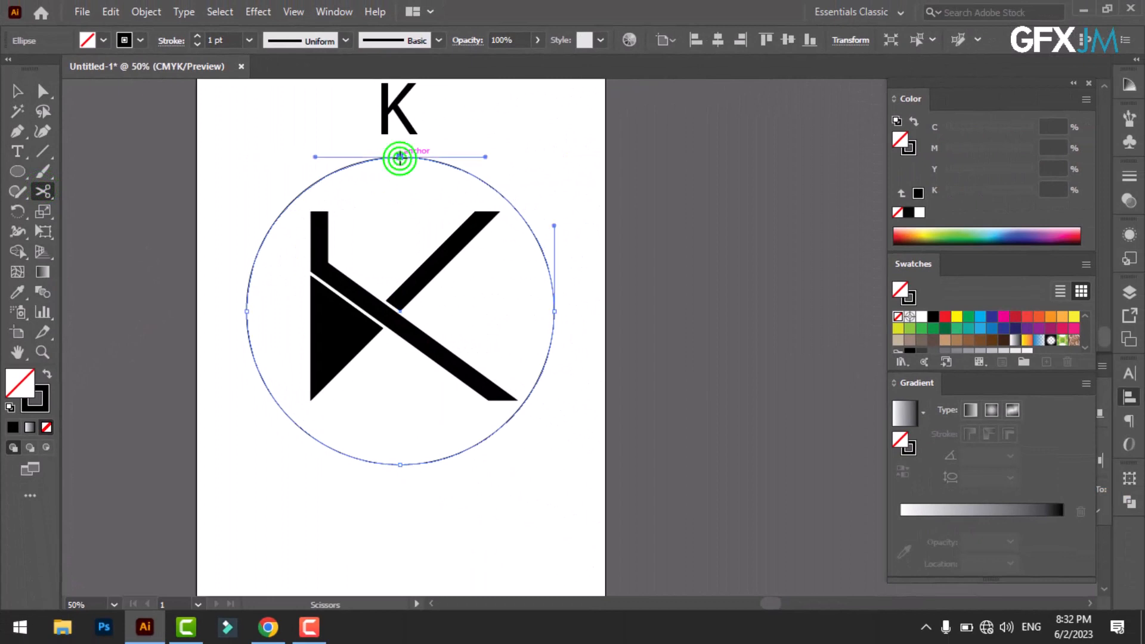
pyautogui.click(245, 311)
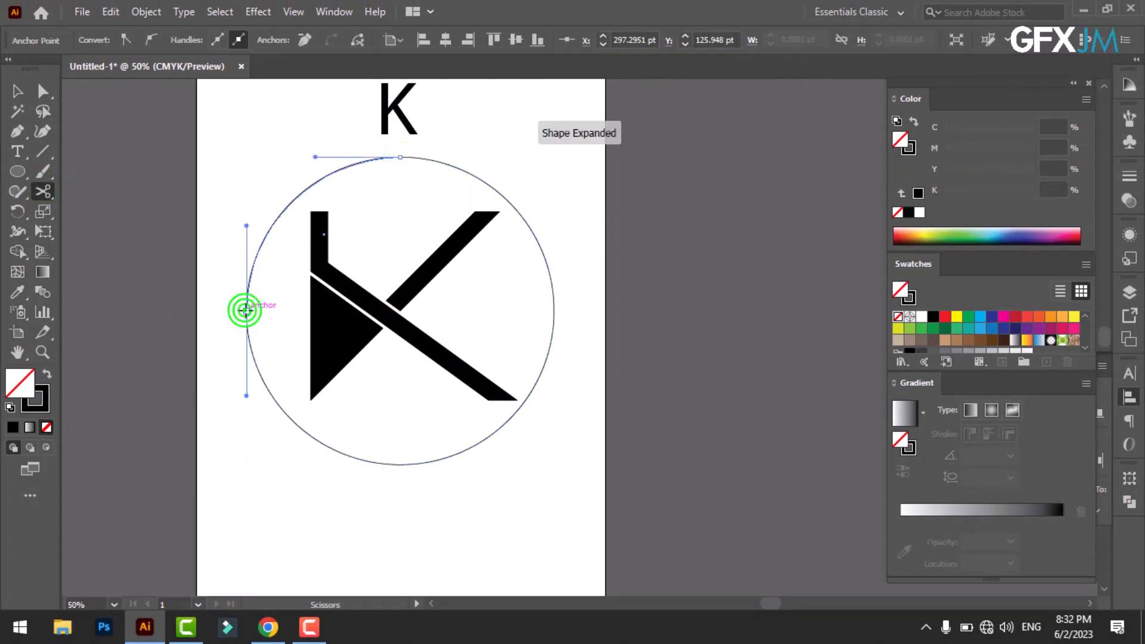
pyautogui.click(400, 464)
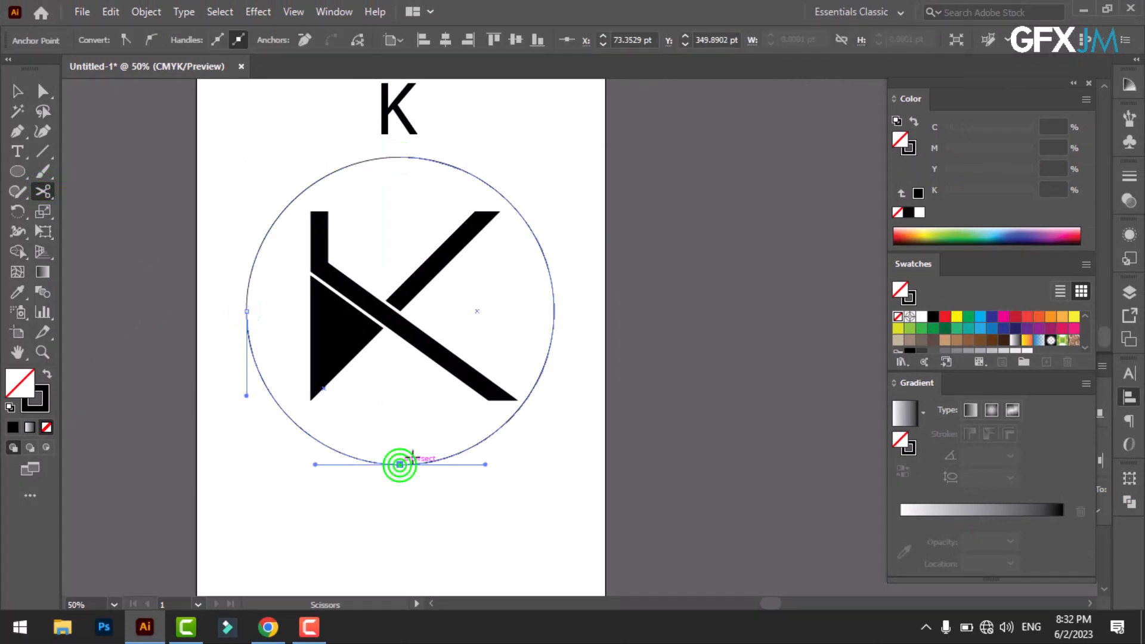
pyautogui.click(554, 311)
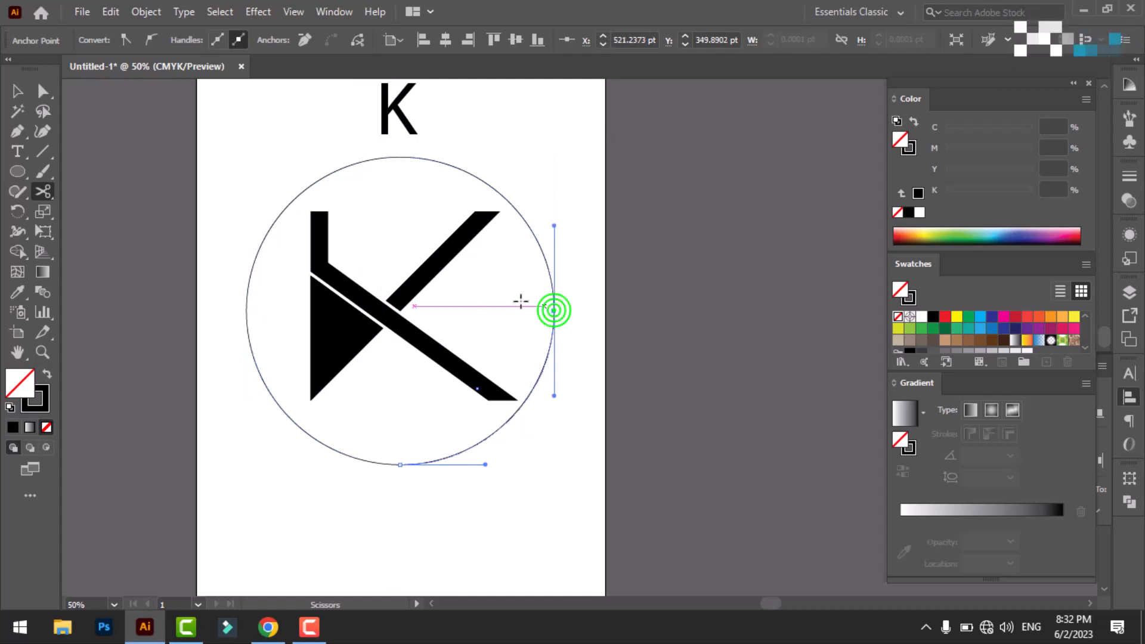
# Step: Select all four arcs of the circle and set their stroke weight to 17 pt
pyautogui.click(17, 90)
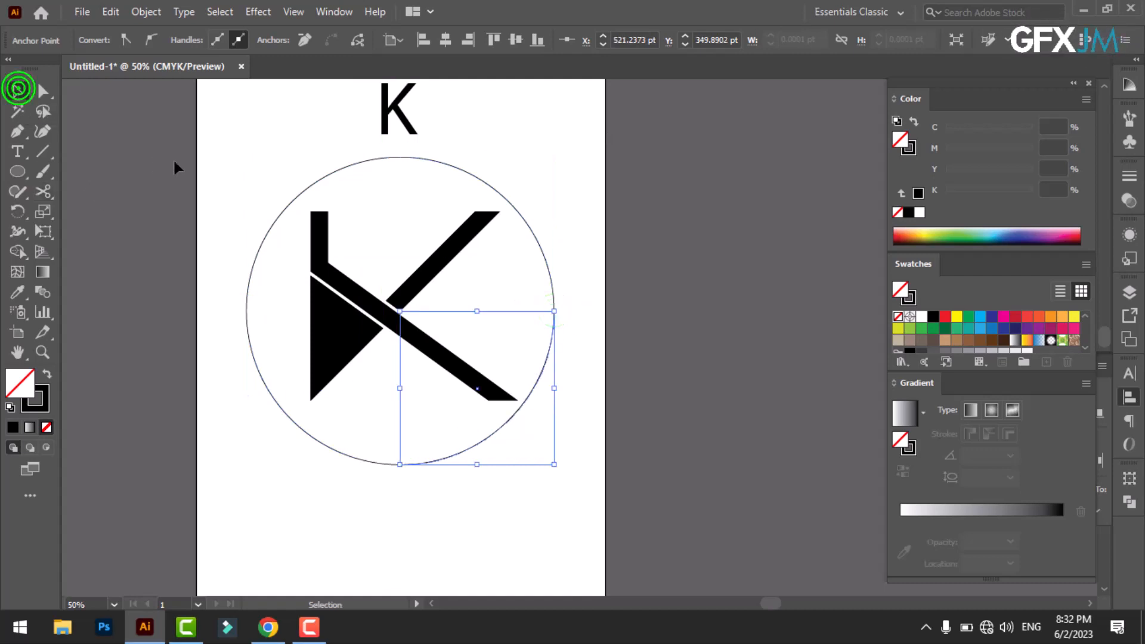
pyautogui.moveTo(237, 159); pyautogui.dragTo(272, 383)
pyautogui.moveTo(588, 266); pyautogui.dragTo(545, 353)
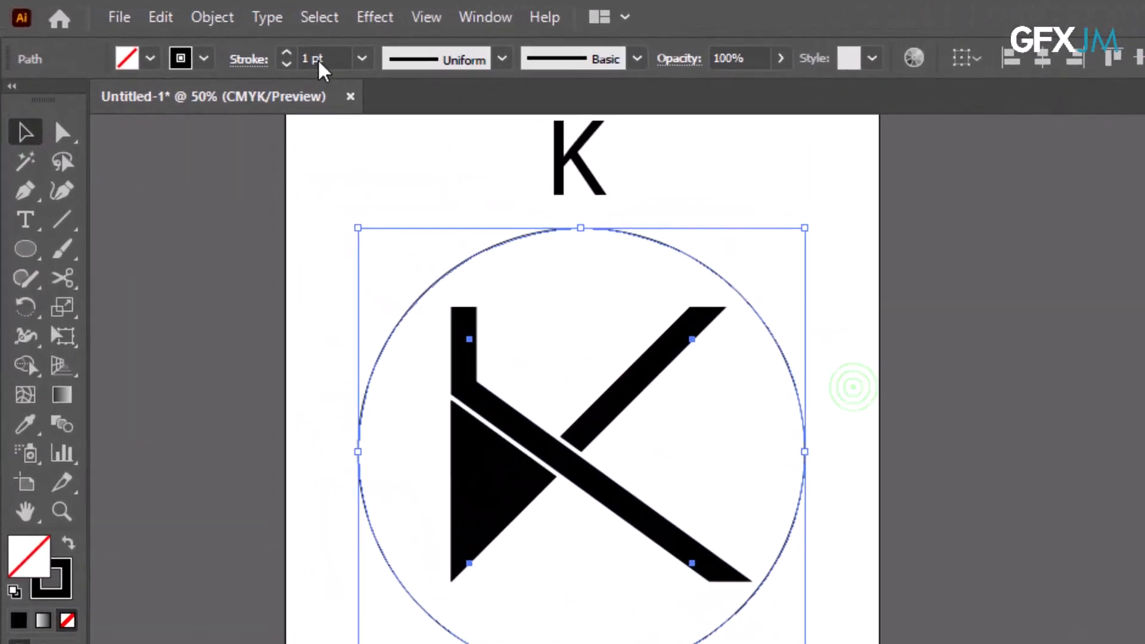
pyautogui.click(221, 40)
pyautogui.scroll(16, 327, 61)
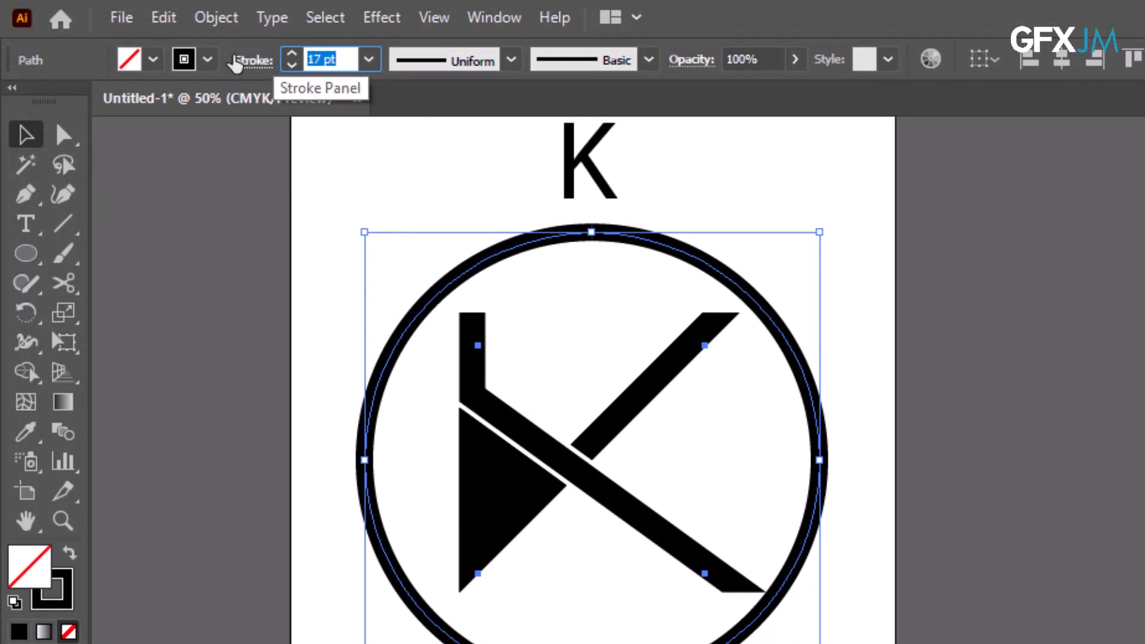
# Step: Give the four arcs the tapered triangular width profile with round caps and round corner joins
pyautogui.click(251, 62)
pyautogui.click(149, 434)
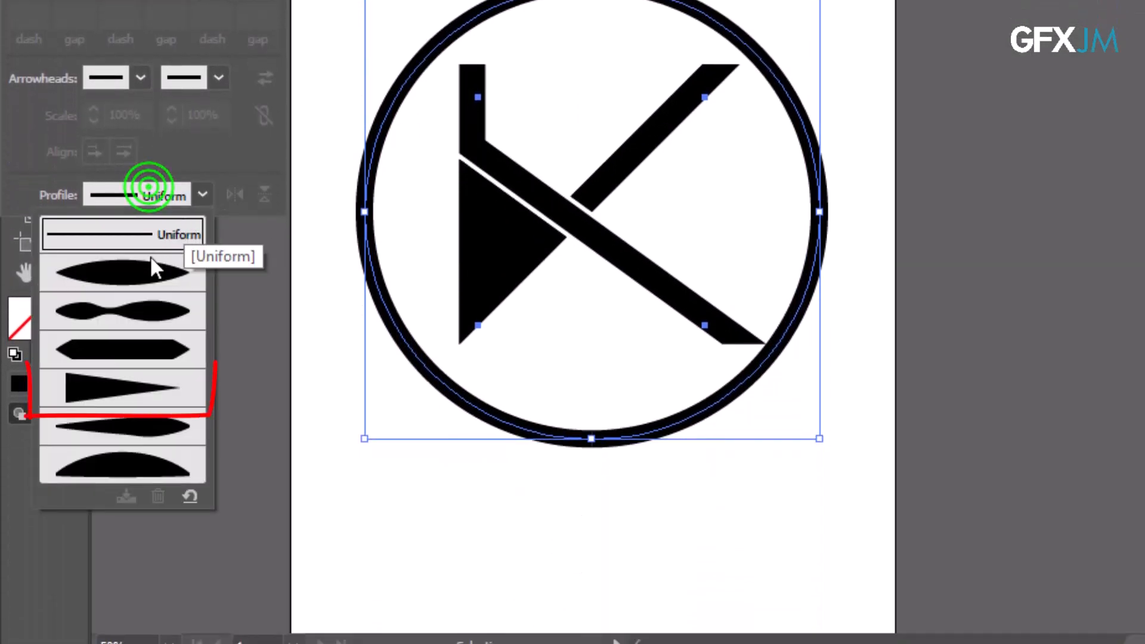
pyautogui.click(139, 388)
pyautogui.click(124, 122)
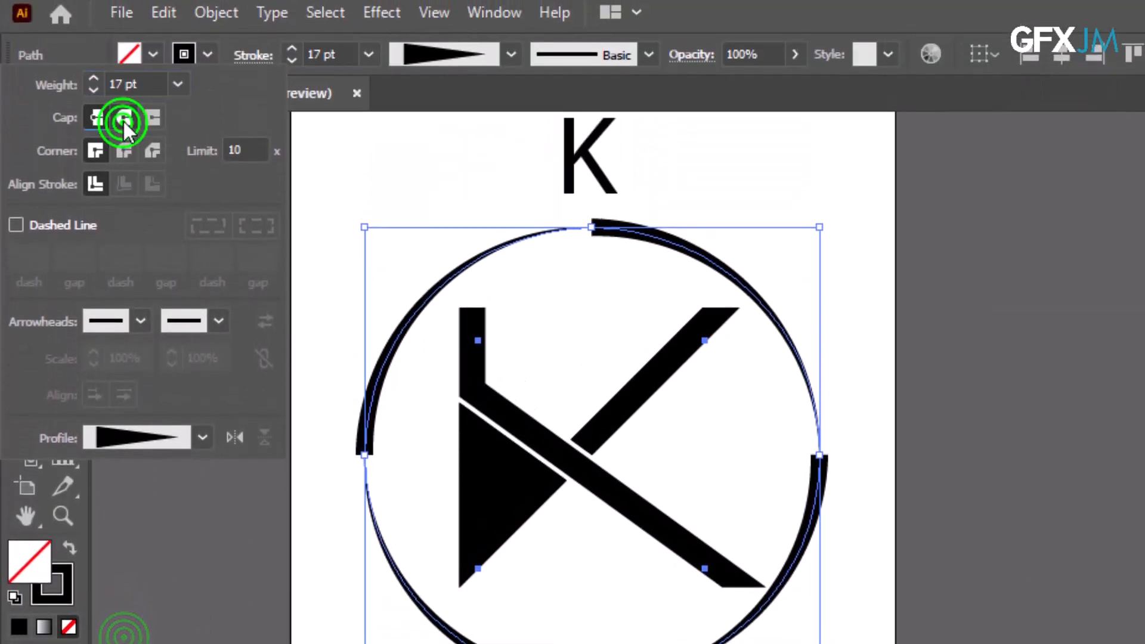
pyautogui.click(125, 155)
pyautogui.click(303, 230)
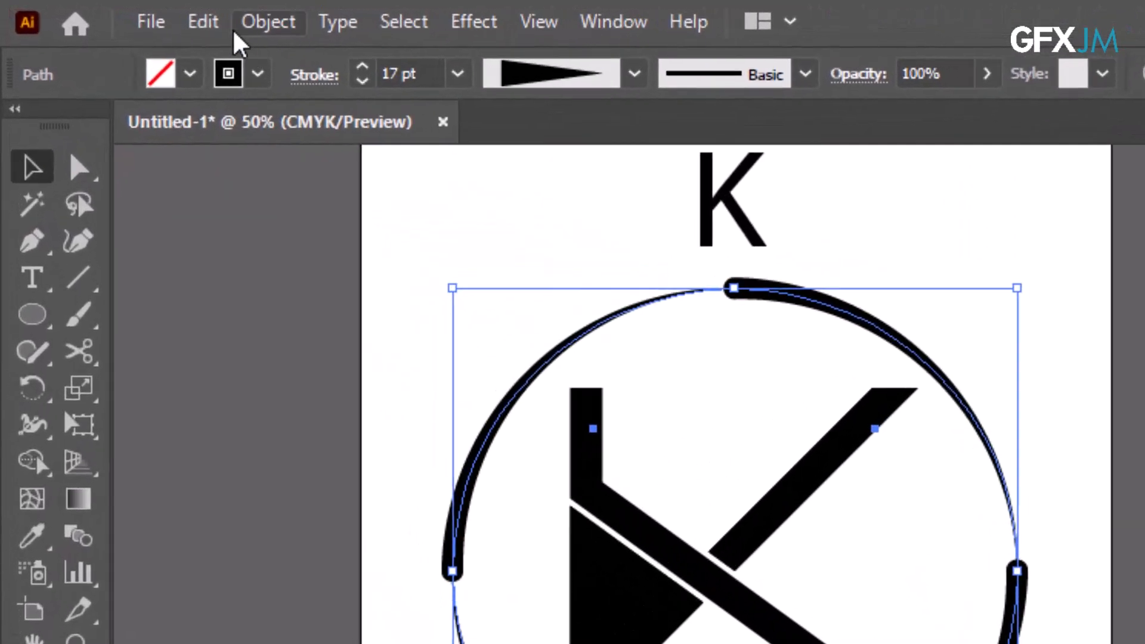
# Step: Apply Expand Appearance to the four tapered arcs to turn them into filled shapes
pyautogui.click(151, 12)
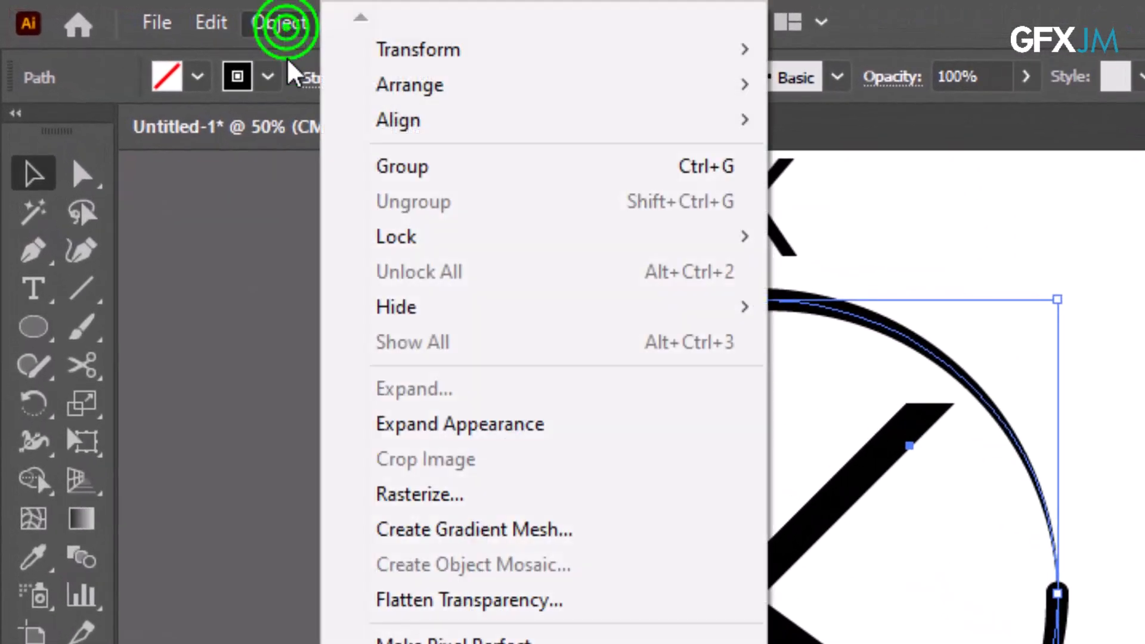
pyautogui.click(406, 424)
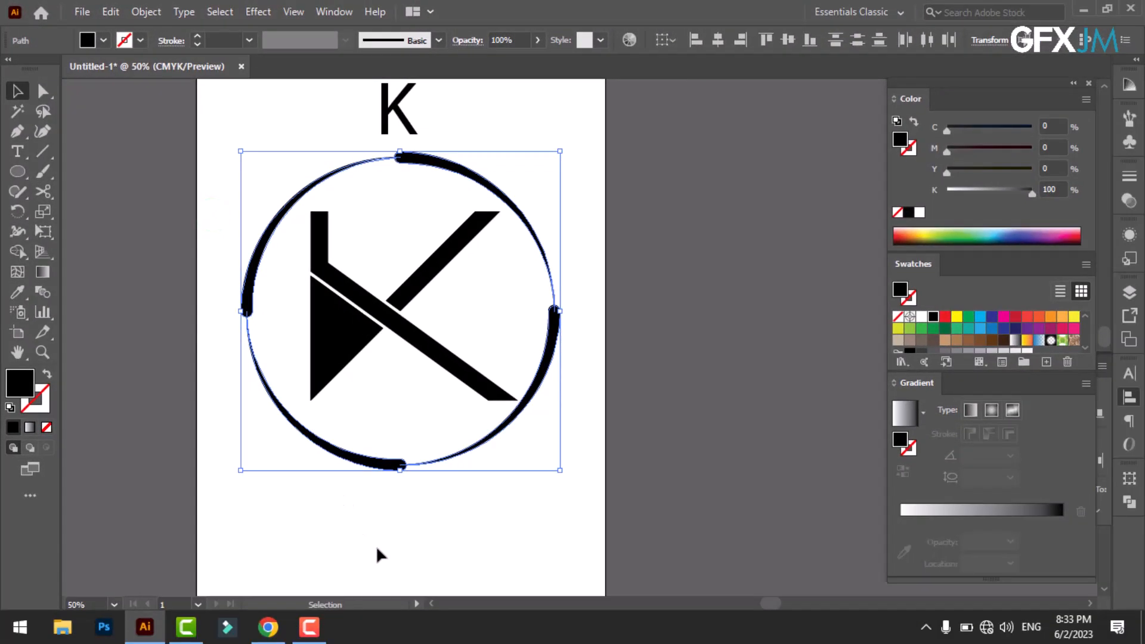
pyautogui.click(377, 549)
# Step: Select the circle and K together and scale the whole logo down proportionally about its centre
pyautogui.moveTo(564, 168); pyautogui.dragTo(257, 453)
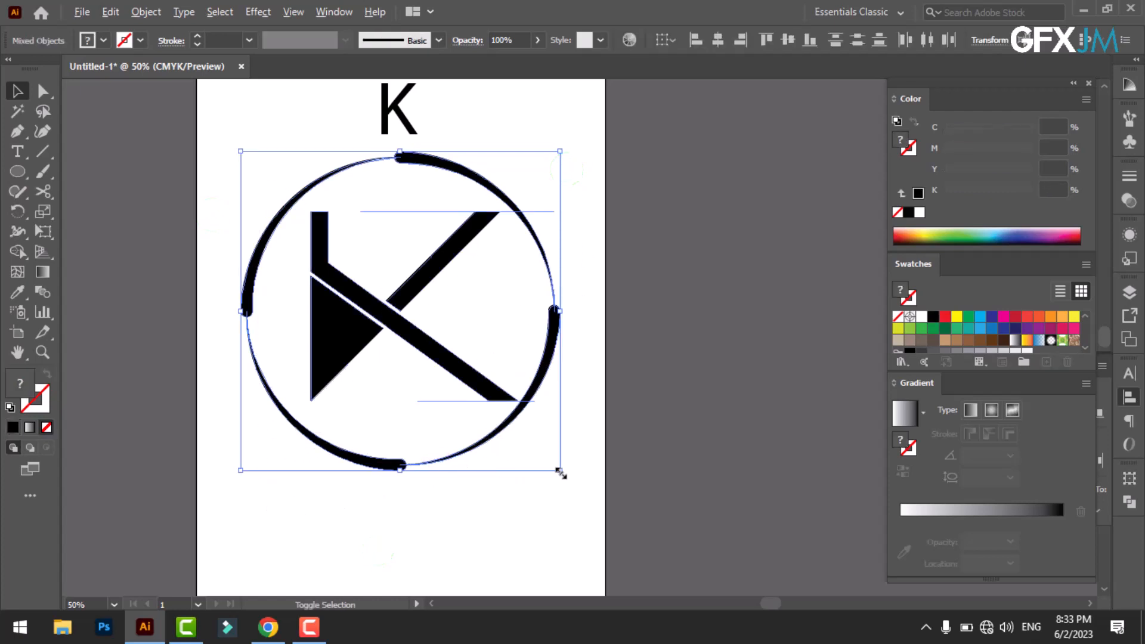
pyautogui.moveTo(560, 471); pyautogui.dragTo(524, 464)
pyautogui.click(477, 524)
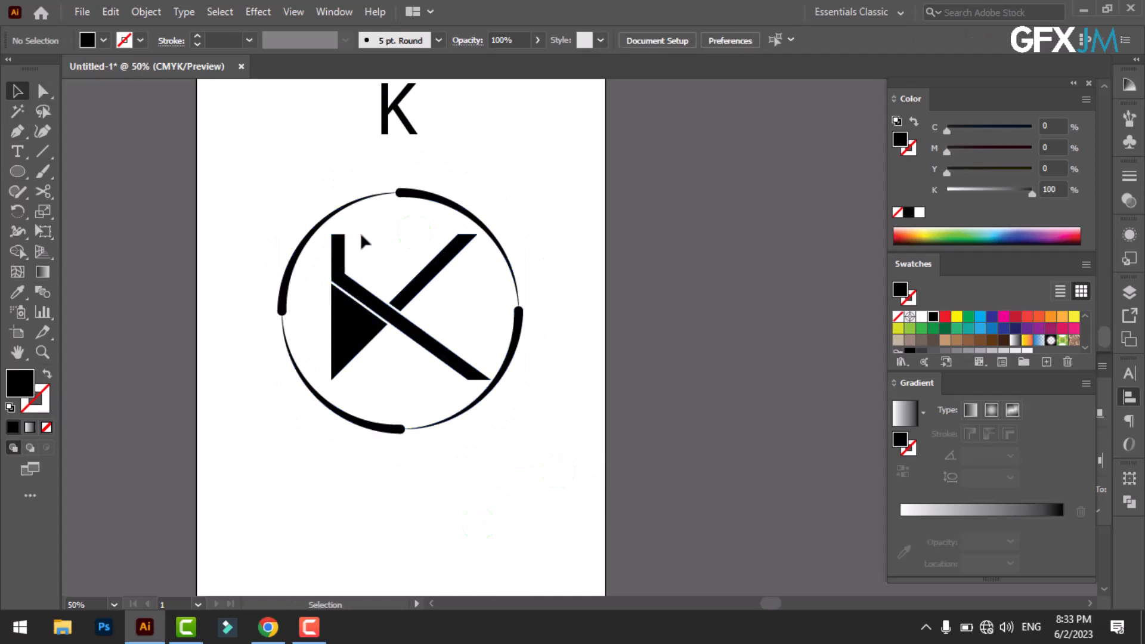
# Step: Delete the leftover horizontal cutting lines crossing the K's upper and lower ends
pyautogui.click(395, 234)
pyautogui.click(399, 236)
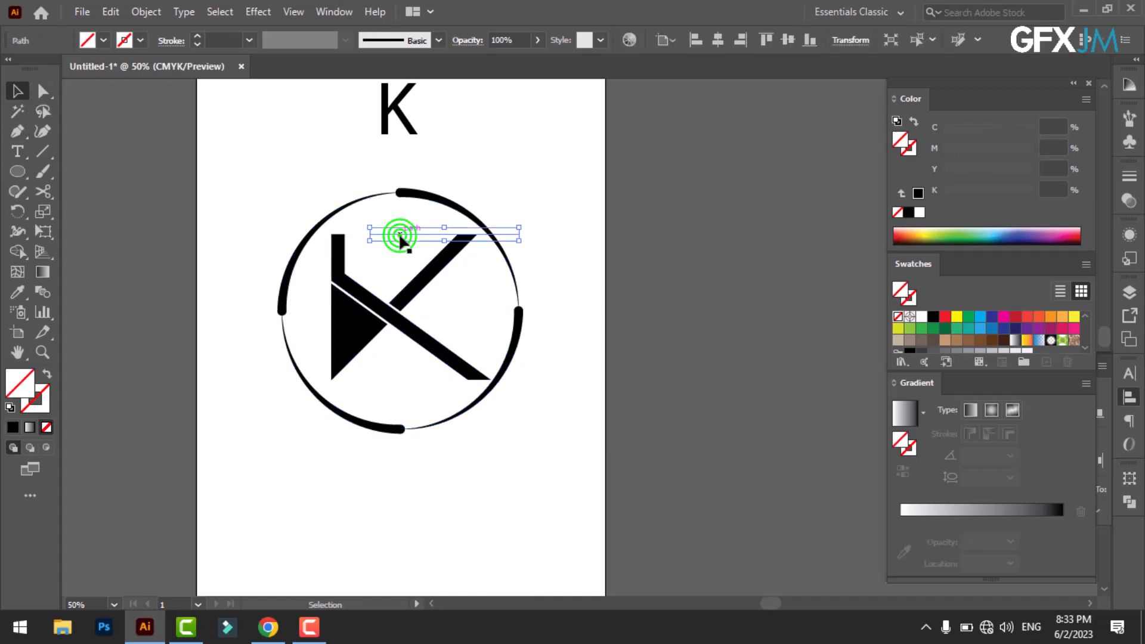
pyautogui.press('Delete')
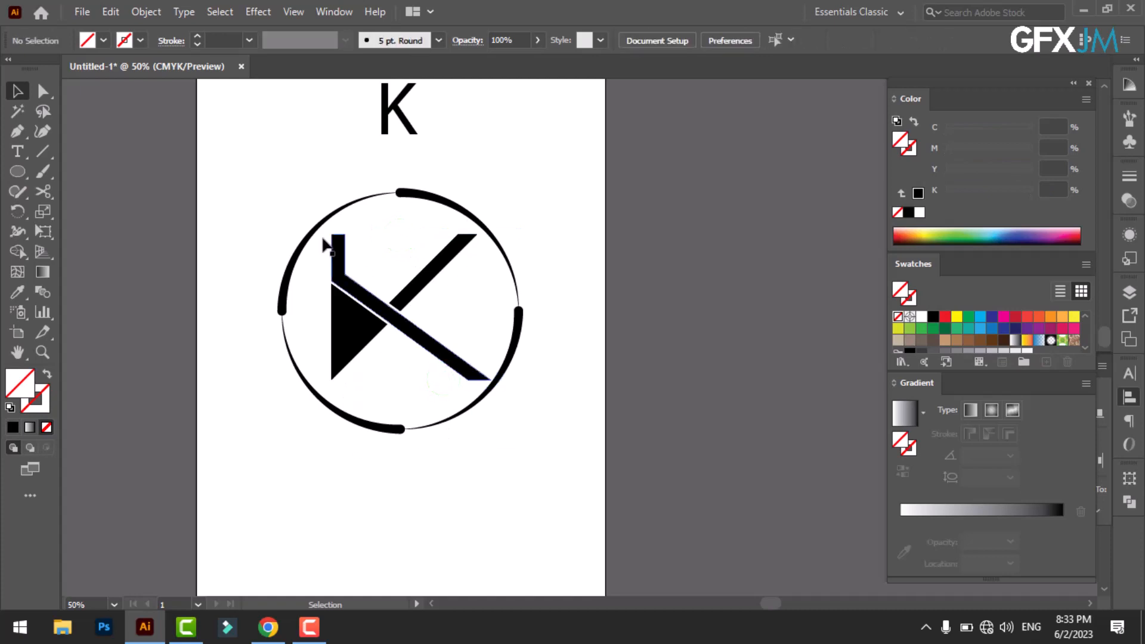
# Step: Add the text "COMPANY NAME" on the artboard just beneath the circle
pyautogui.click(15, 152)
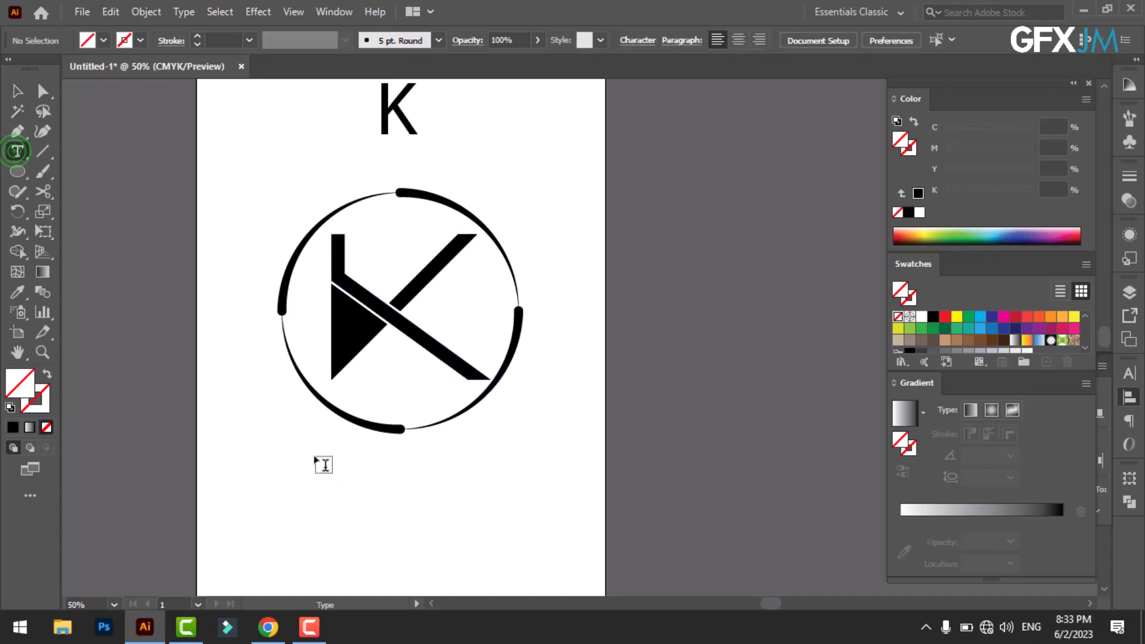
pyautogui.click(313, 455)
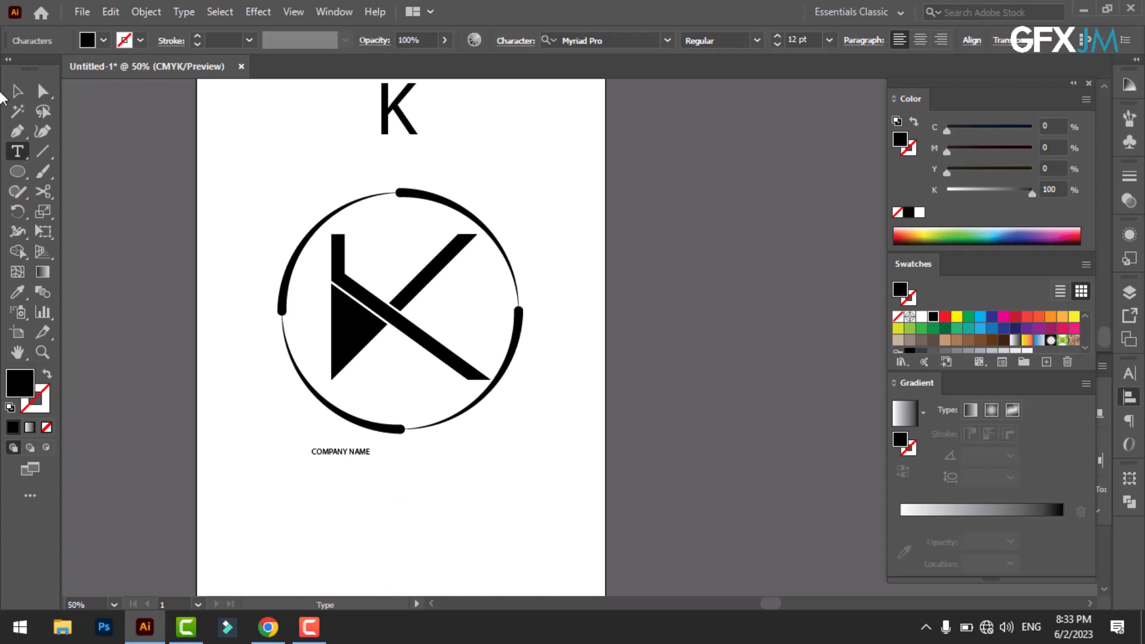
pyautogui.click(12, 92)
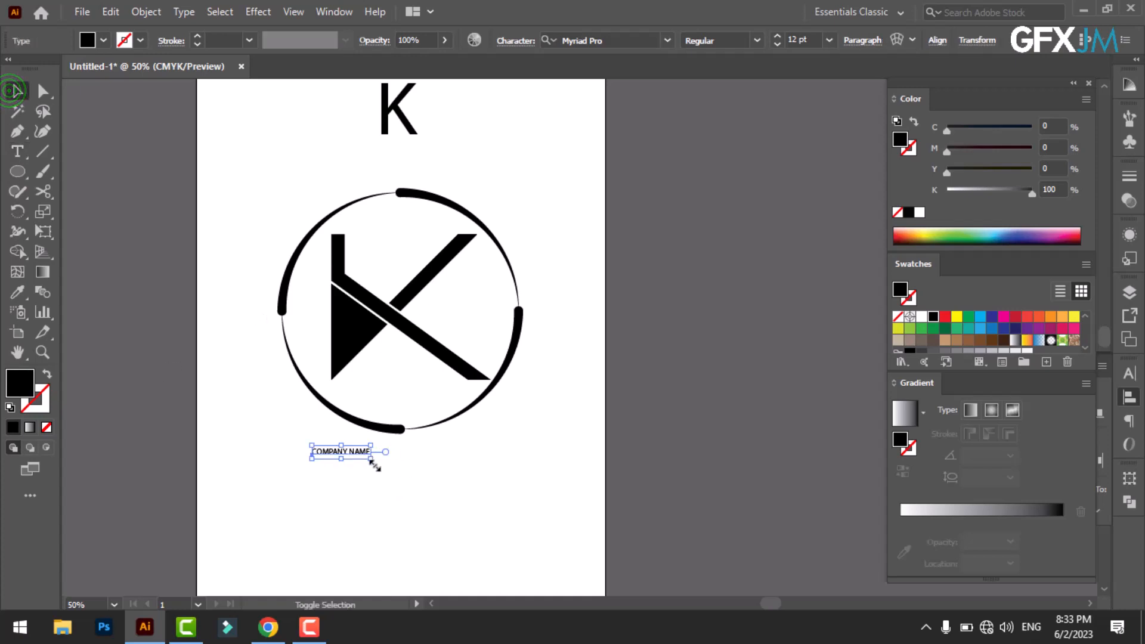
# Step: Enlarge the COMPANY NAME text to about 48.7 pt so it spans the circle's width, centred beneath the logo
pyautogui.moveTo(375, 465); pyautogui.dragTo(477, 546)
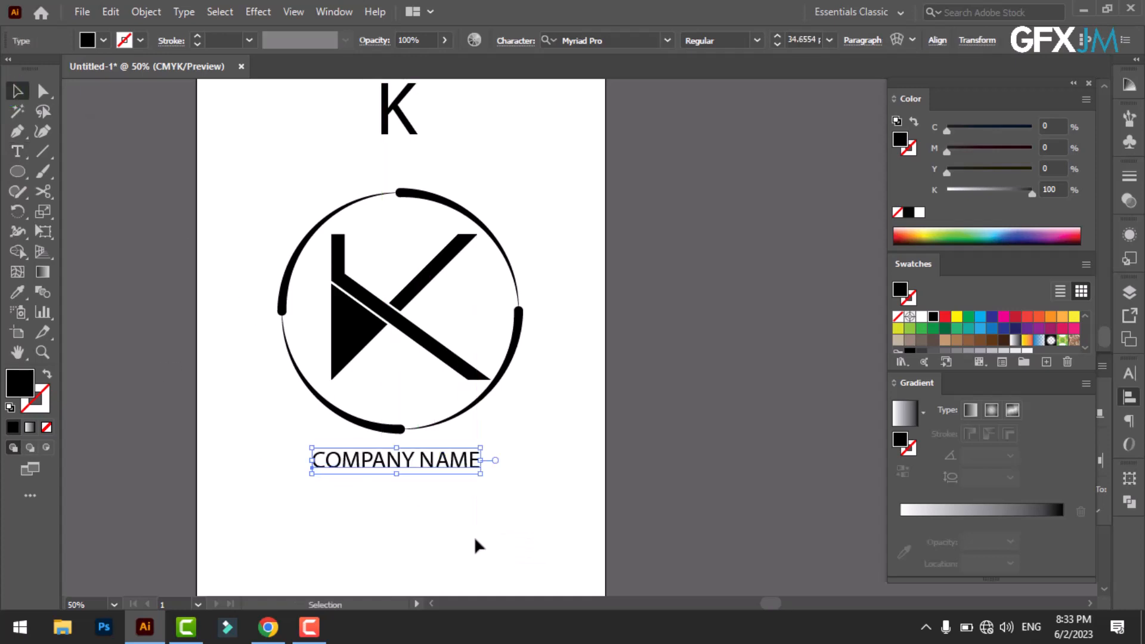
pyautogui.moveTo(481, 478); pyautogui.dragTo(516, 516)
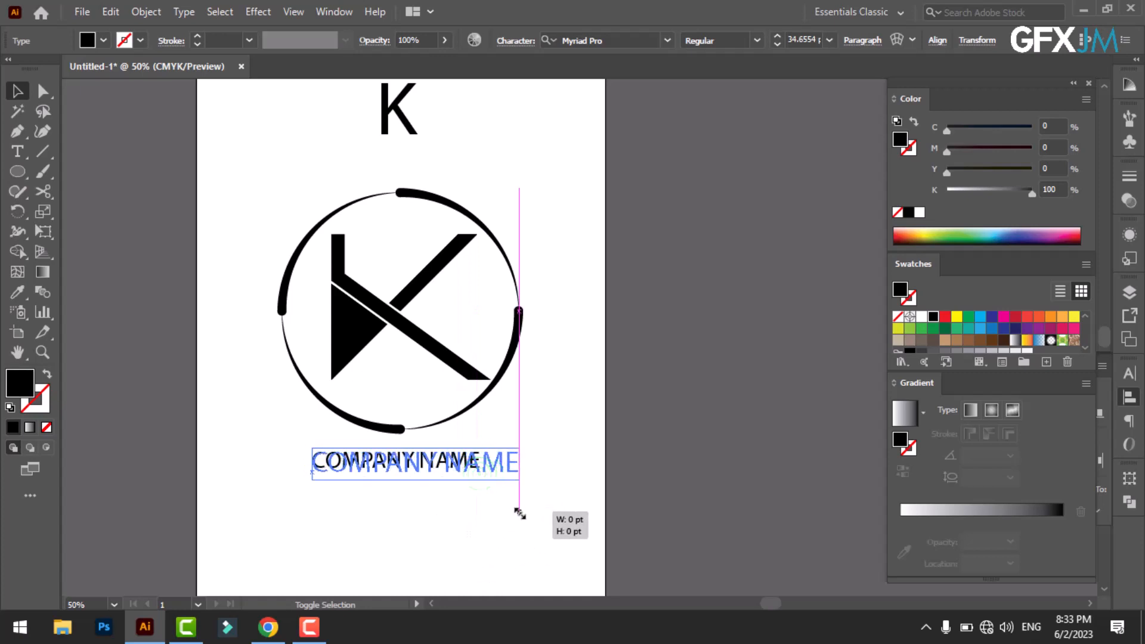
pyautogui.moveTo(311, 481); pyautogui.dragTo(280, 484)
pyautogui.moveTo(425, 468)
pyautogui.mouseDown()
pyautogui.moveTo(463, 463)
pyautogui.moveTo(426, 466)
pyautogui.mouseUp()
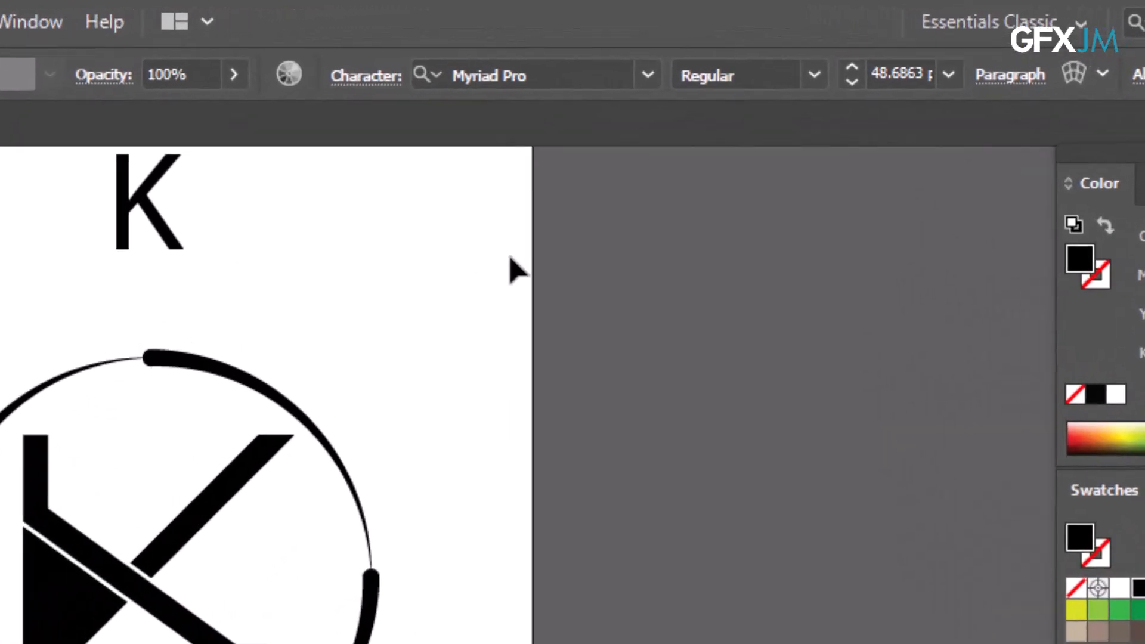
# Step: Change the COMPANY NAME text's font to Qonihytrial Regular
pyautogui.click(664, 44)
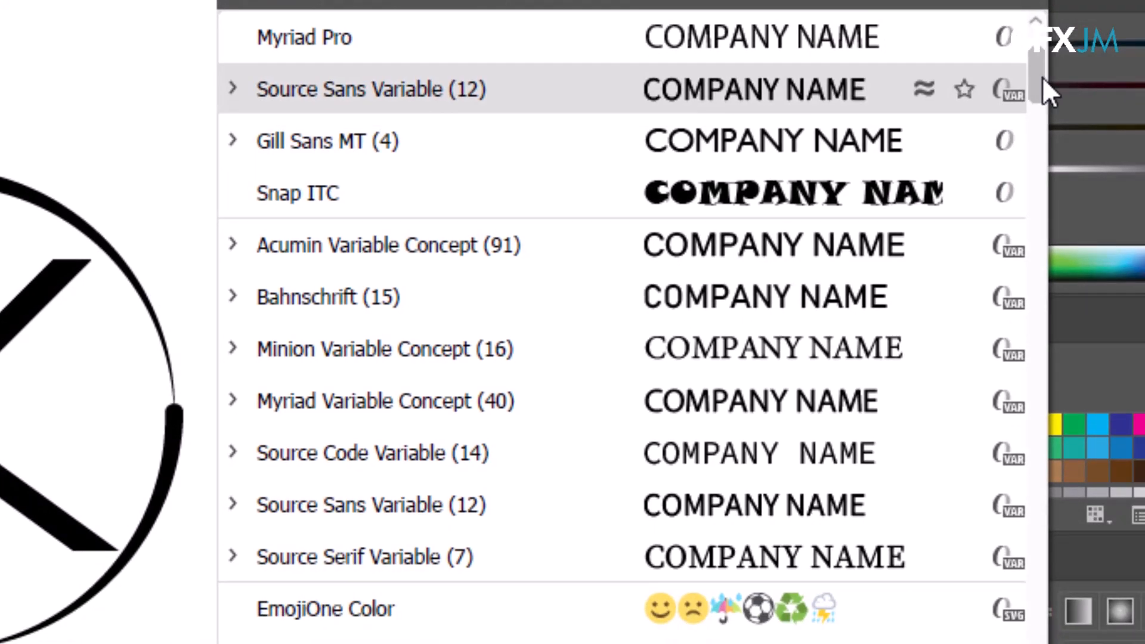
pyautogui.scroll(-10, 1031, 90)
pyautogui.moveTo(1042, 625); pyautogui.dragTo(1042, 607)
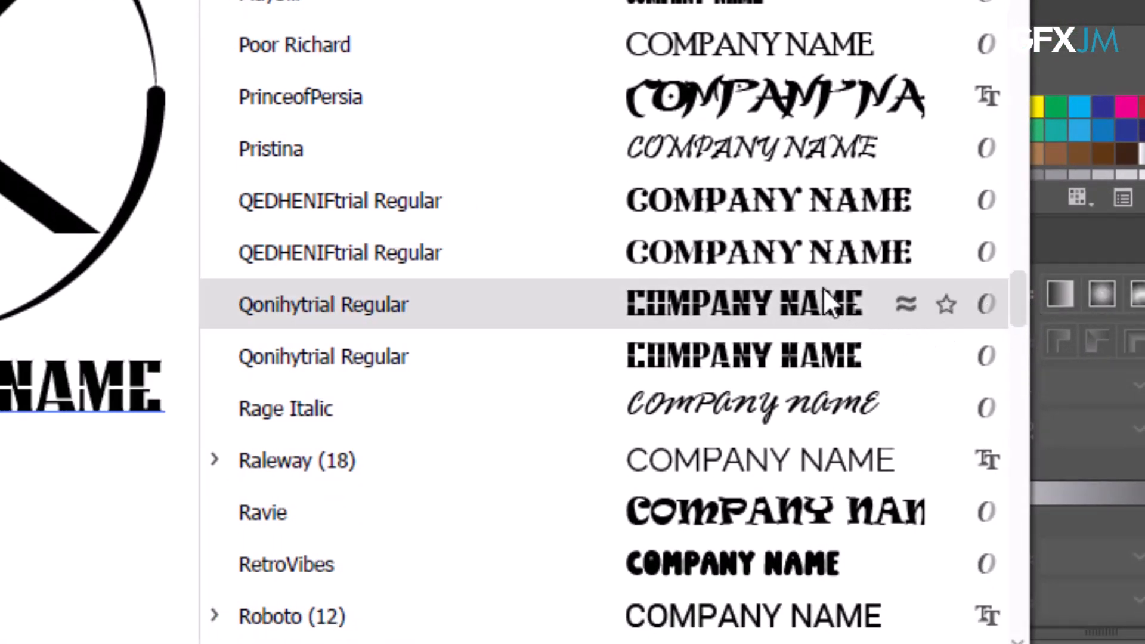
pyautogui.click(823, 287)
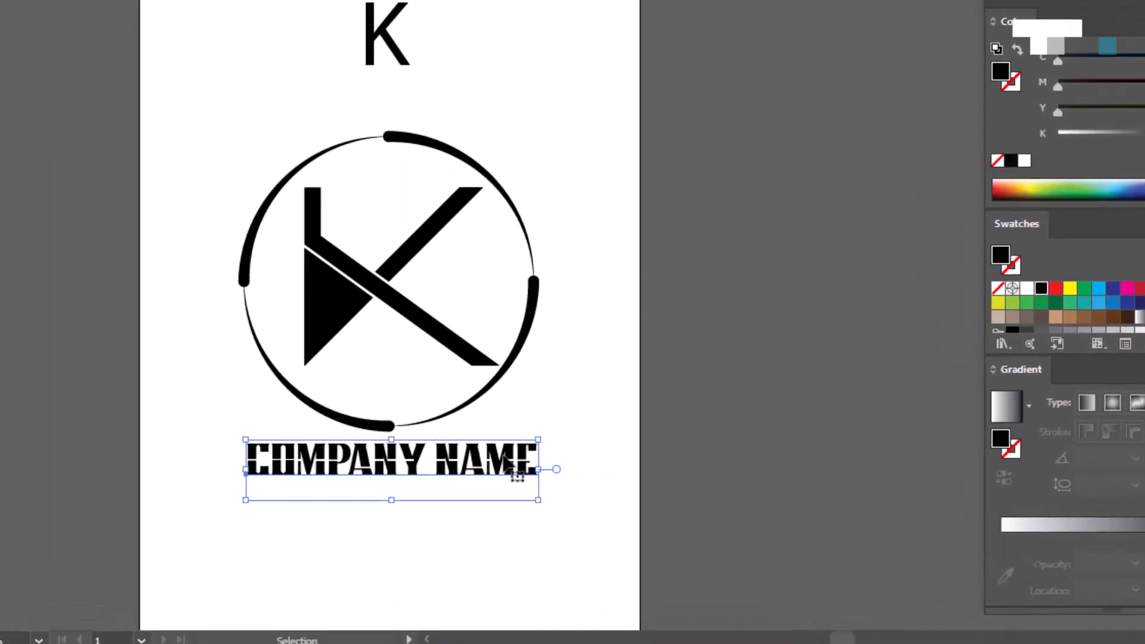
# Step: Convert the COMPANY NAME text to outlines and ungroup its letters
pyautogui.rightClick(488, 457)
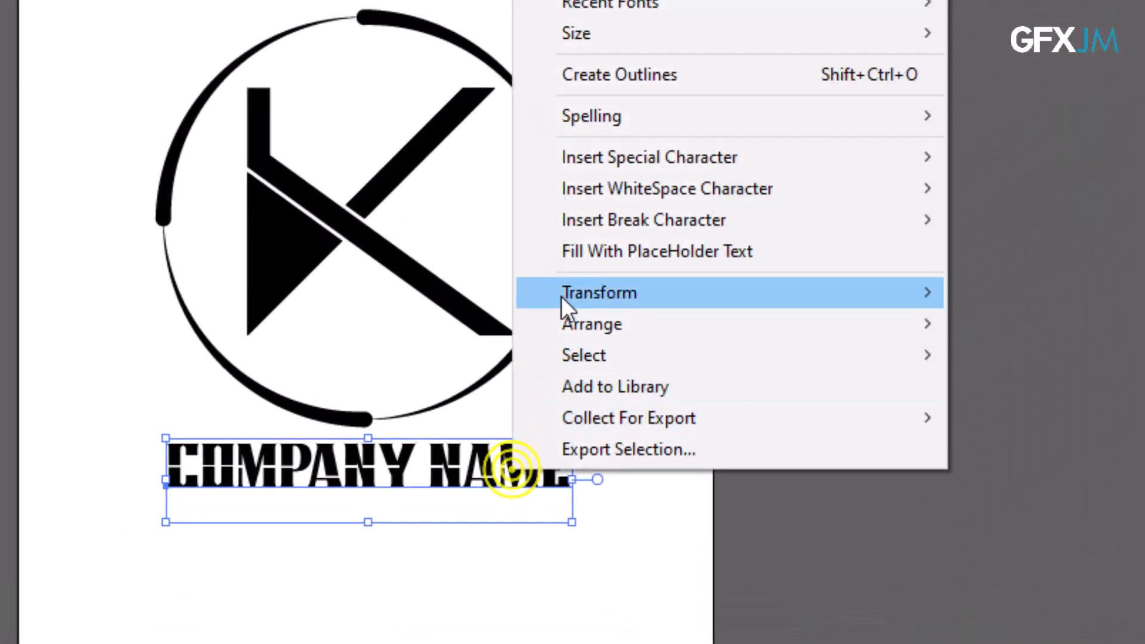
pyautogui.click(623, 76)
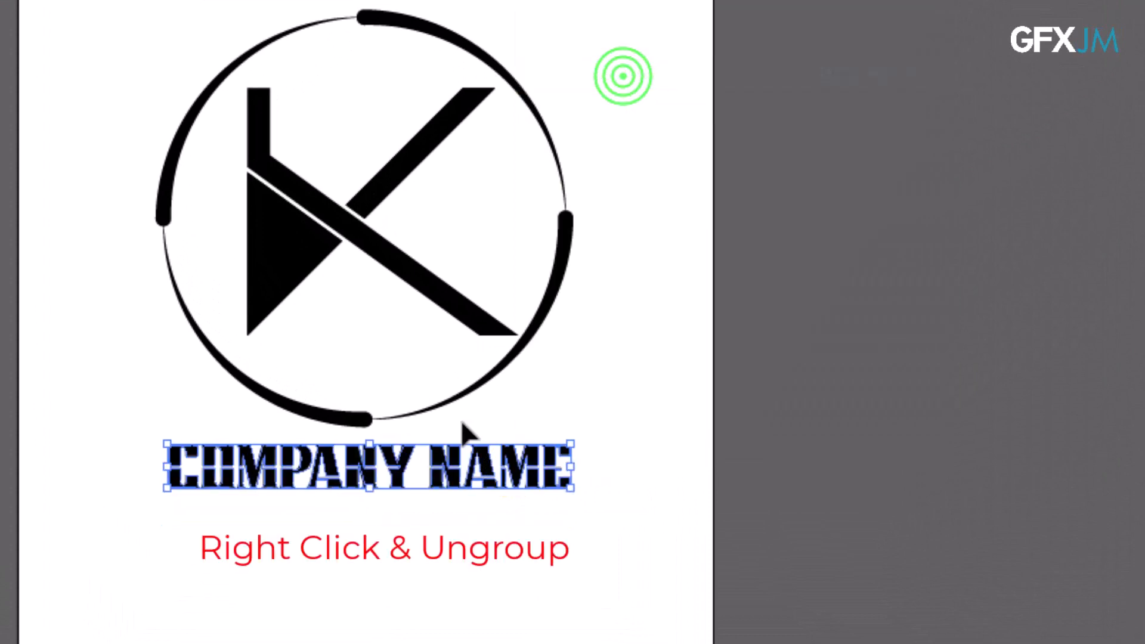
pyautogui.rightClick(486, 467)
pyautogui.click(599, 216)
pyautogui.click(713, 564)
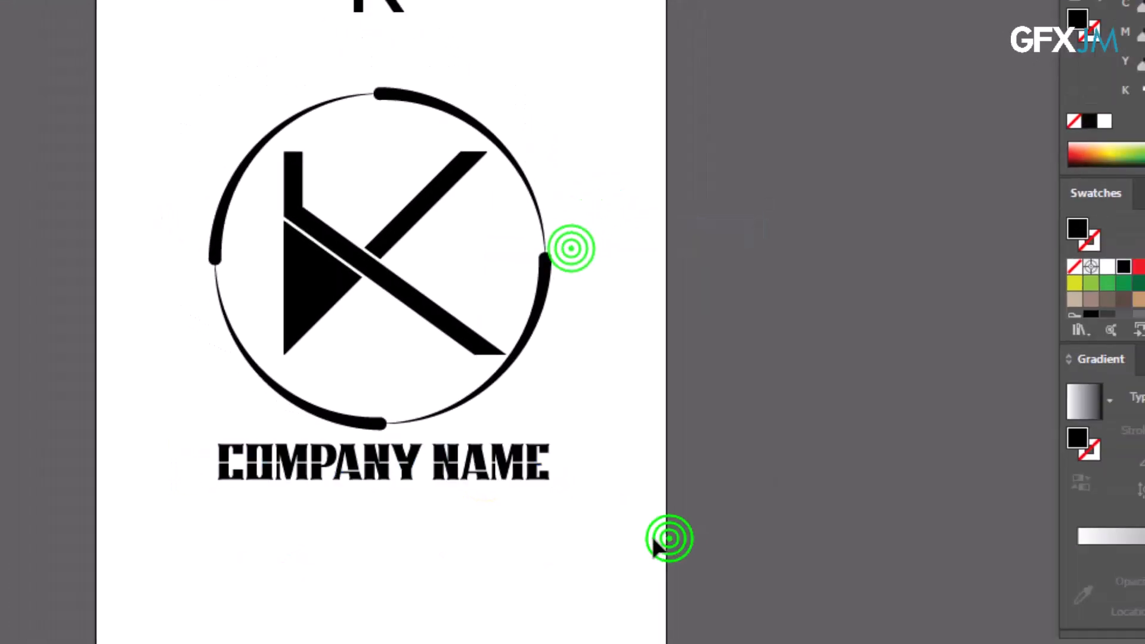
# Step: Fill the letters of NAME with the dark brown swatch (C 50, M 70, Y 80, K 70)
pyautogui.moveTo(595, 527); pyautogui.dragTo(429, 466)
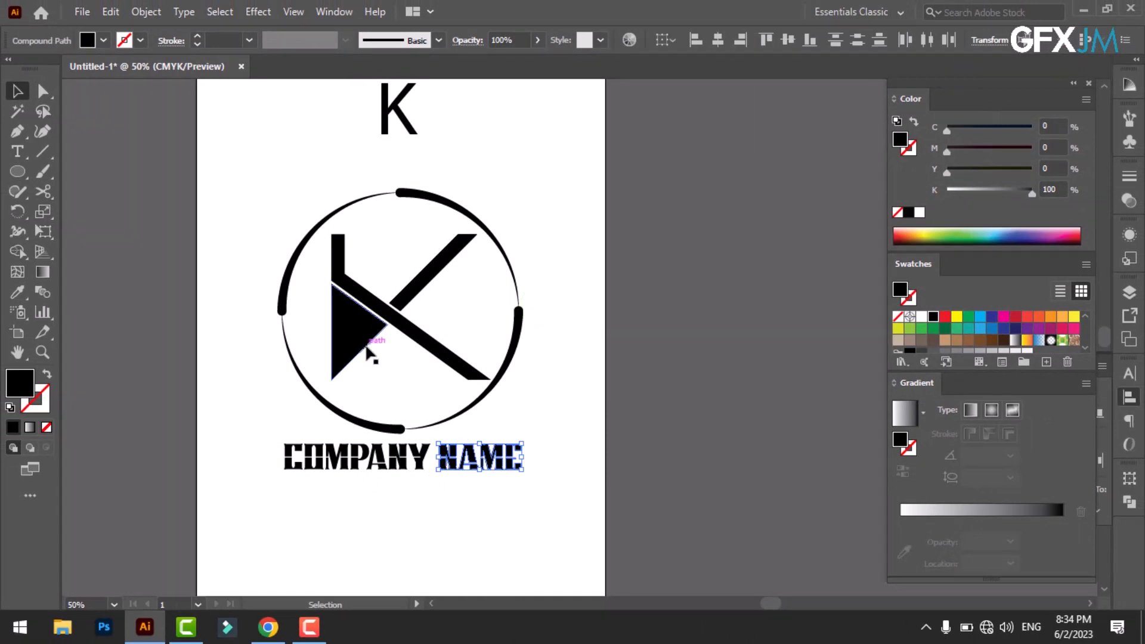
pyautogui.scroll(-2, 967, 323)
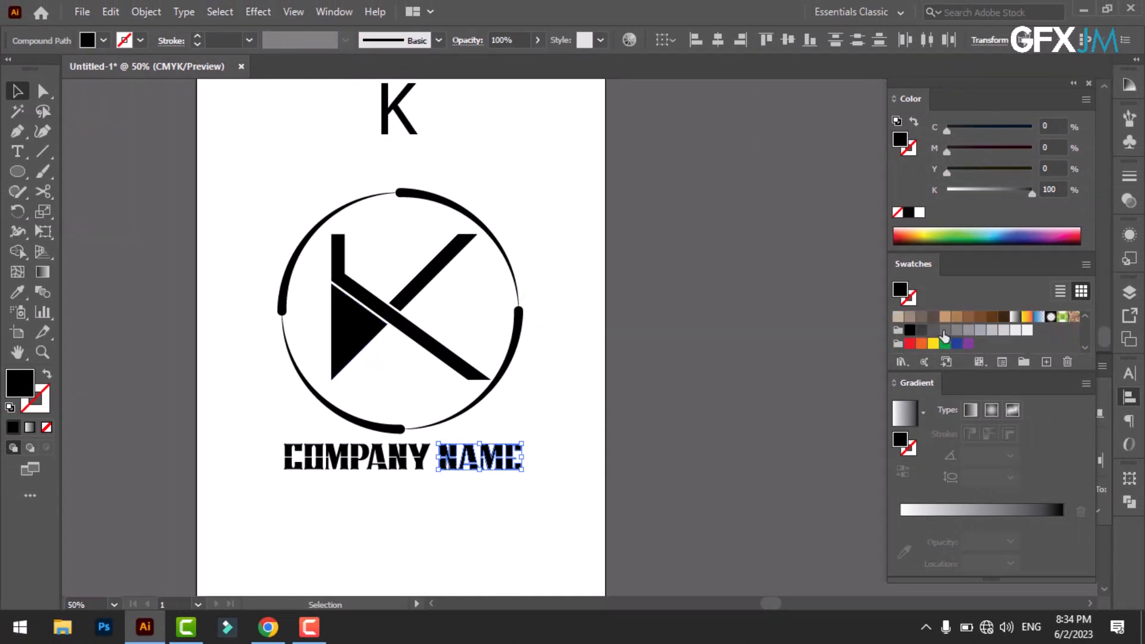
pyautogui.scroll(2, 955, 337)
pyautogui.click(1003, 341)
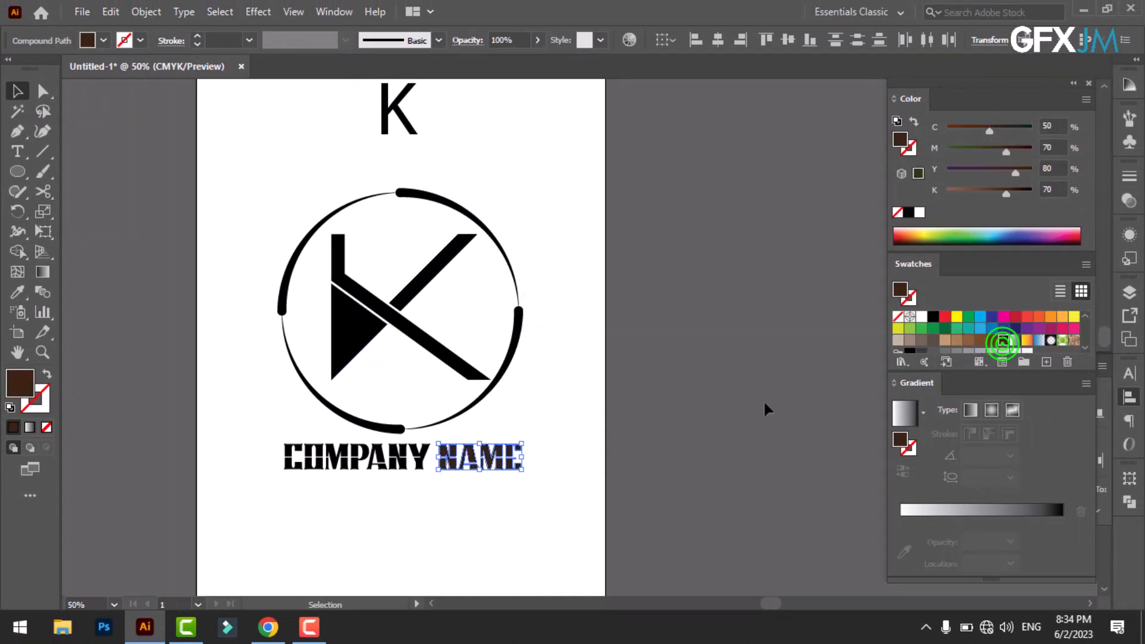
# Step: Fill the letters of COMPANY with the dark grey swatch (K 90)
pyautogui.moveTo(343, 467); pyautogui.dragTo(258, 463)
pyautogui.scroll(-2, 953, 316)
pyautogui.click(920, 330)
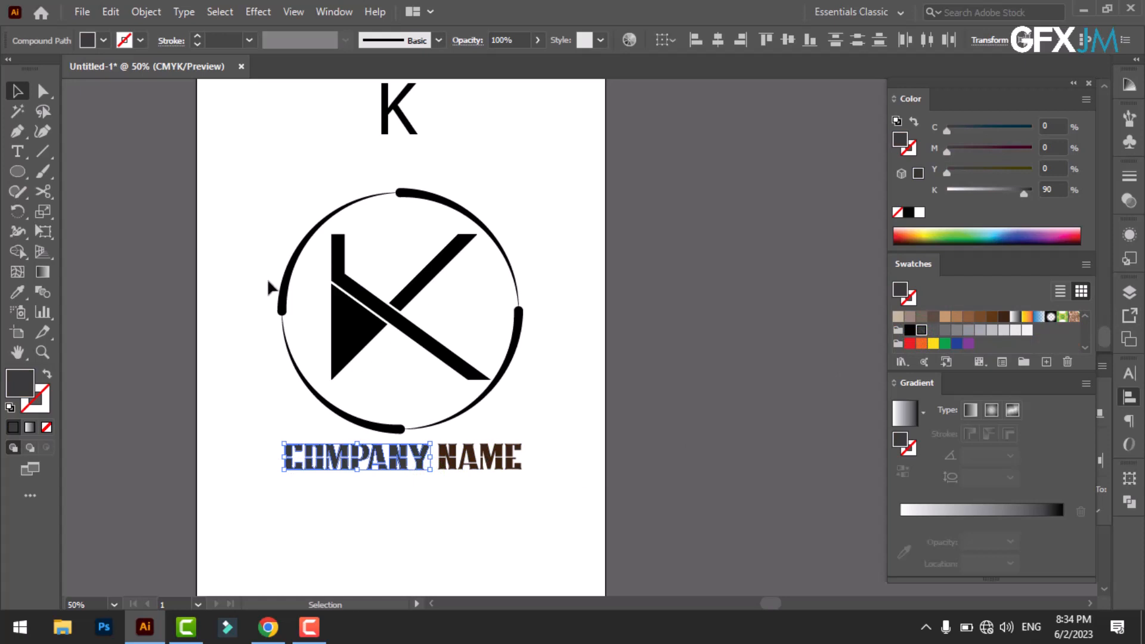
# Step: Ungroup the geometric K inside the ring into its separate shapes and deselect them
pyautogui.click(322, 326)
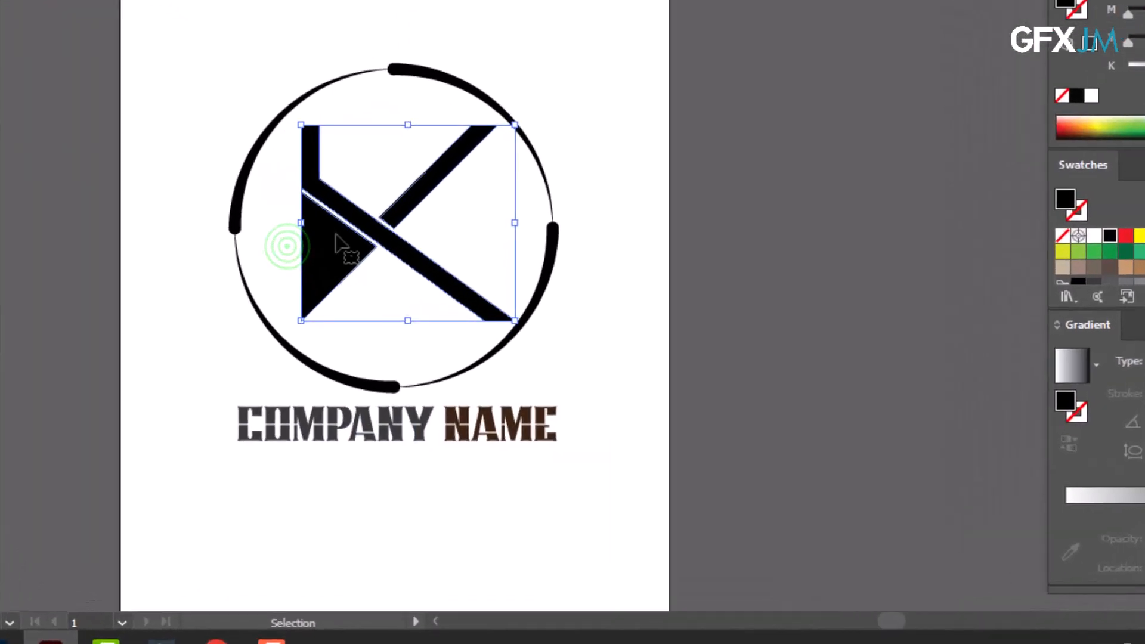
pyautogui.rightClick(361, 315)
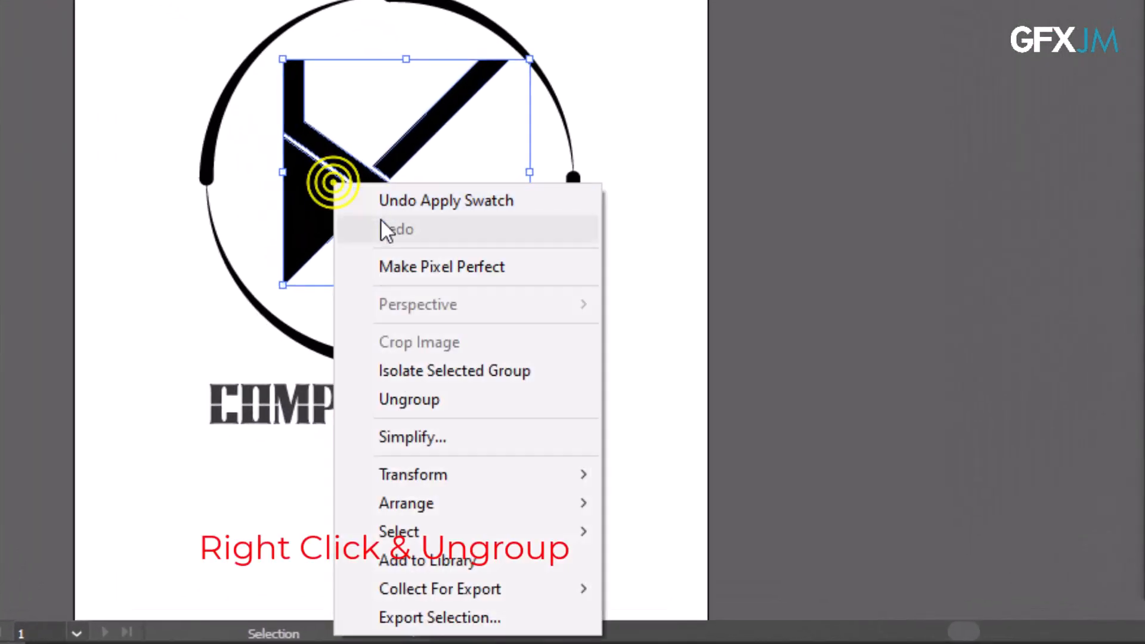
pyautogui.click(430, 401)
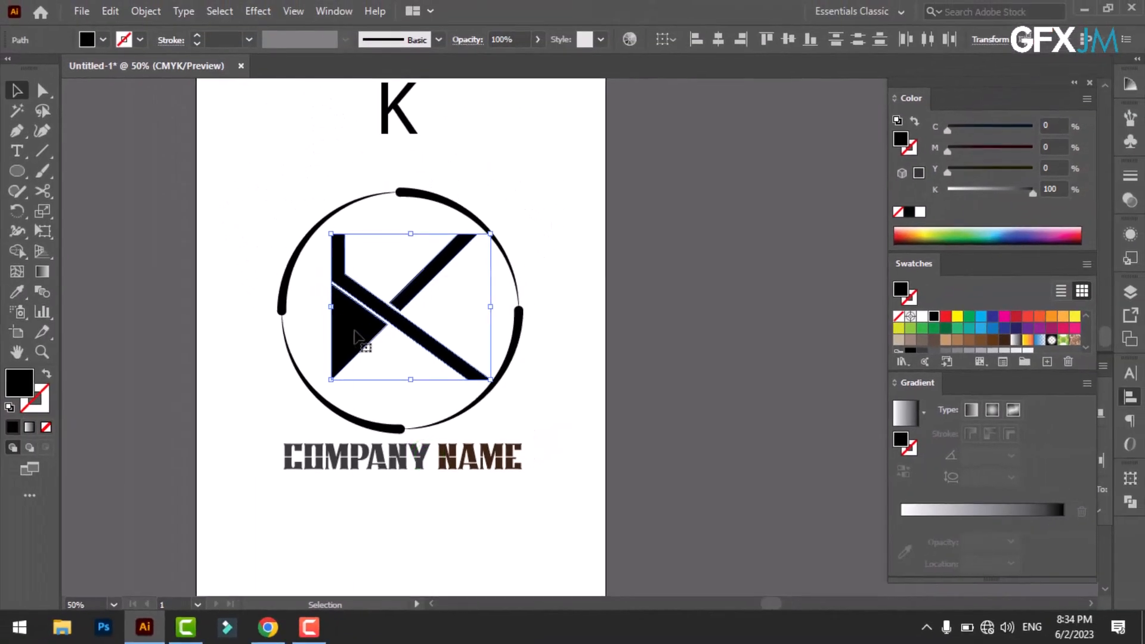
pyautogui.rightClick(348, 263)
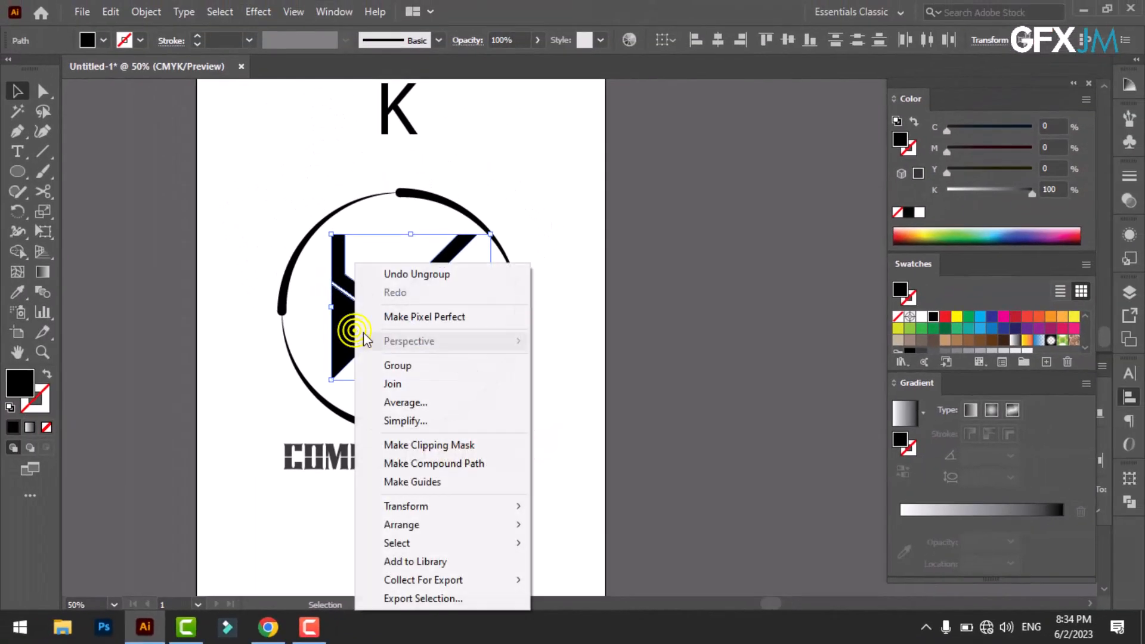
pyautogui.click(616, 401)
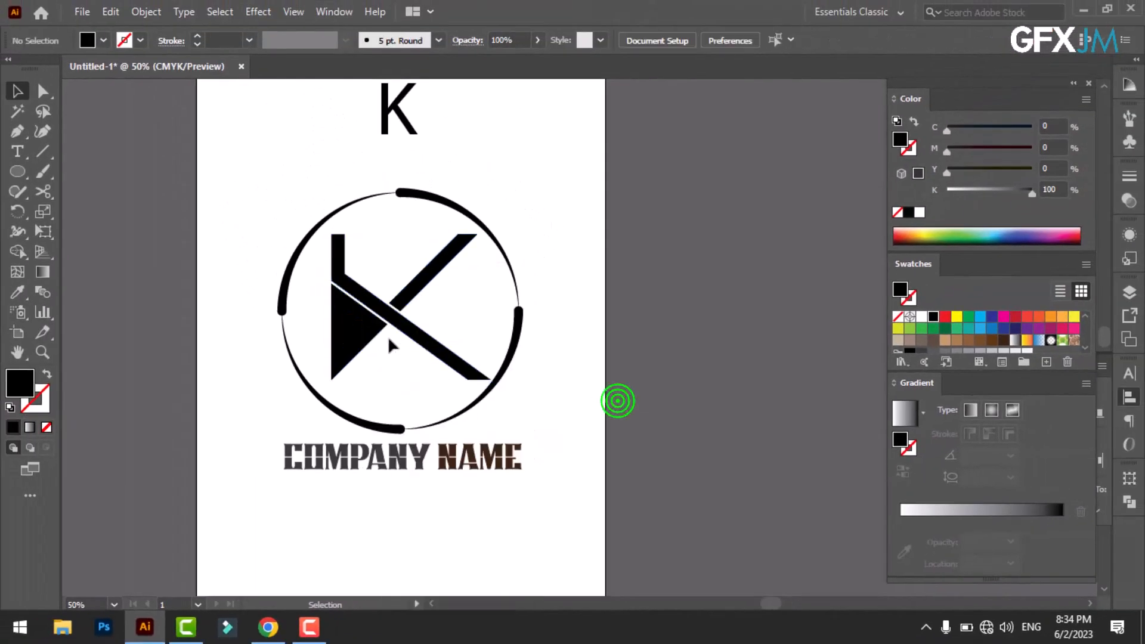
# Step: Fill the K's triangle, stem and diagonal bars with the dark grey swatch (K 90)
pyautogui.click(356, 332)
pyautogui.scroll(-2, 955, 323)
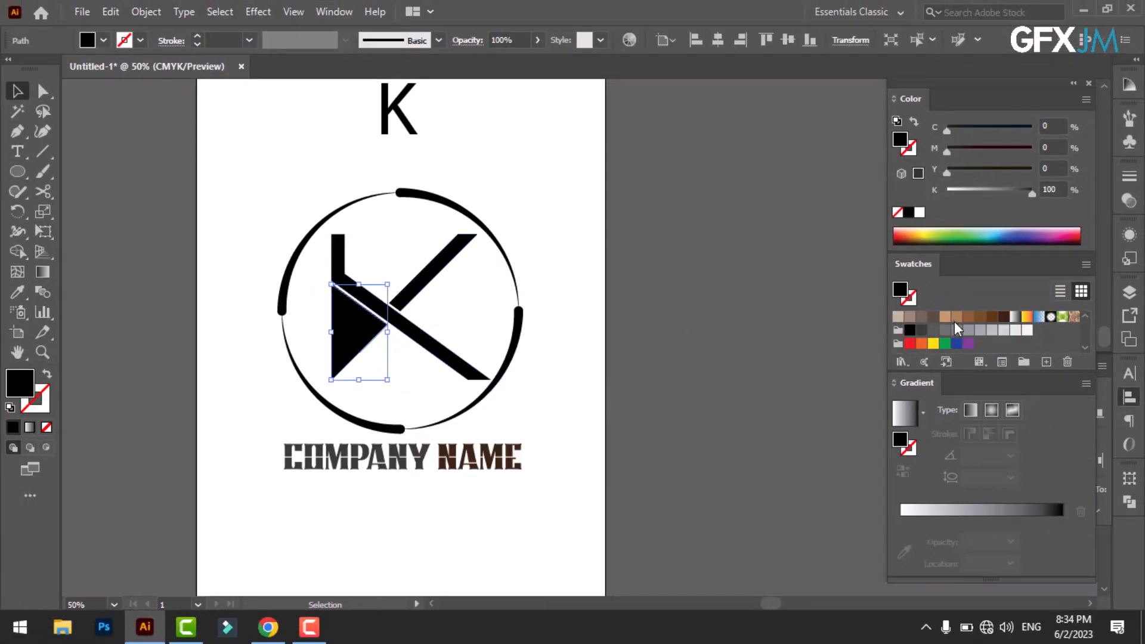
pyautogui.click(922, 330)
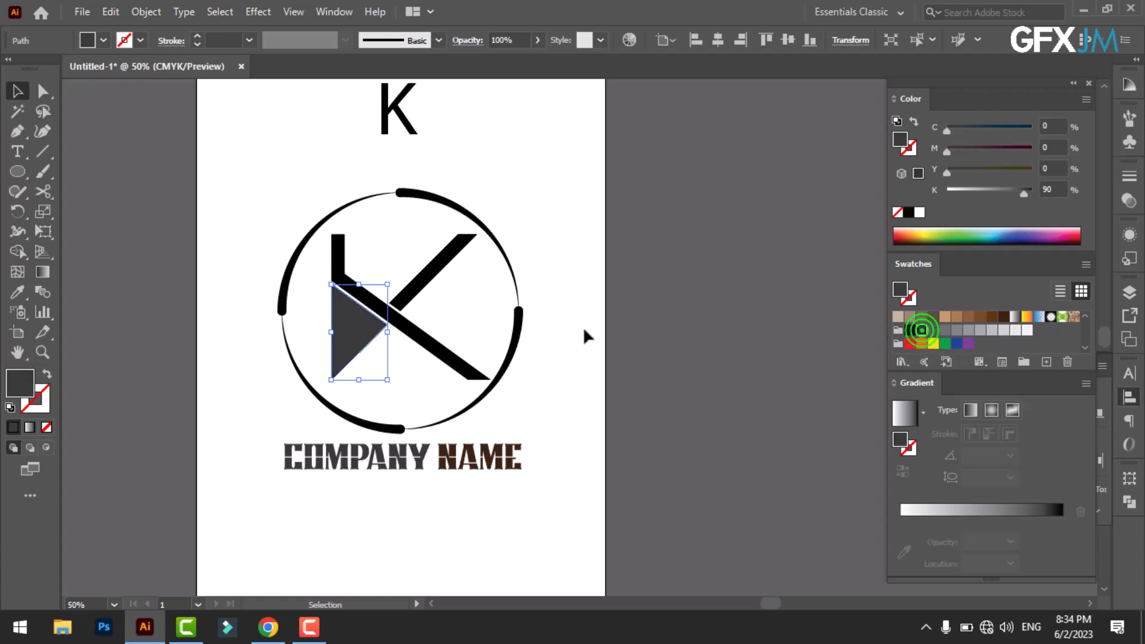
pyautogui.click(410, 260)
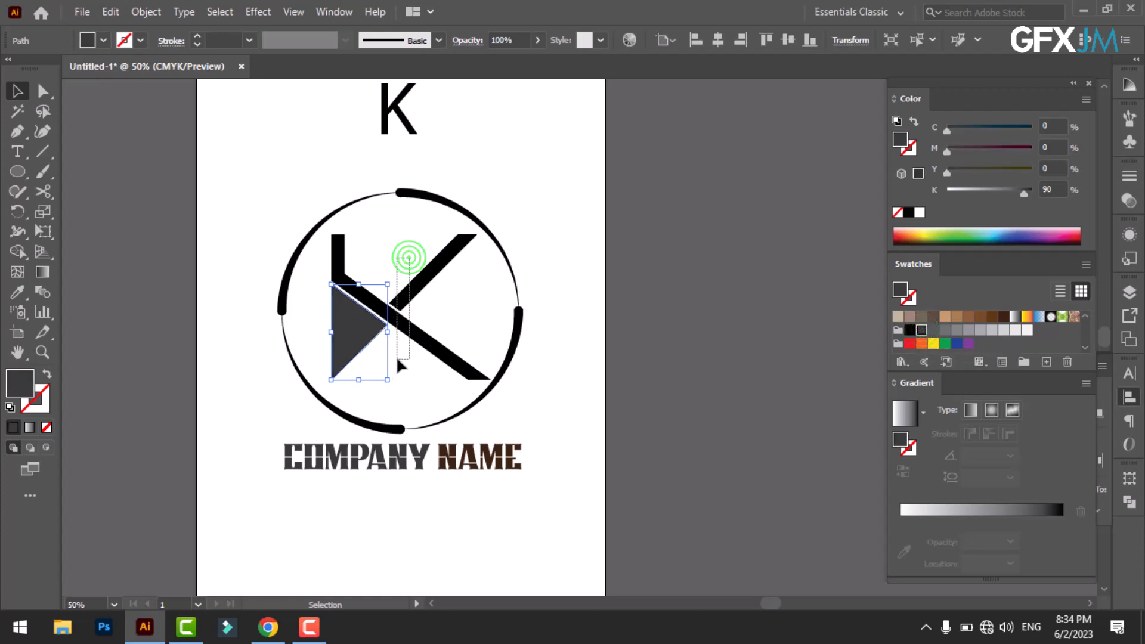
pyautogui.click(922, 331)
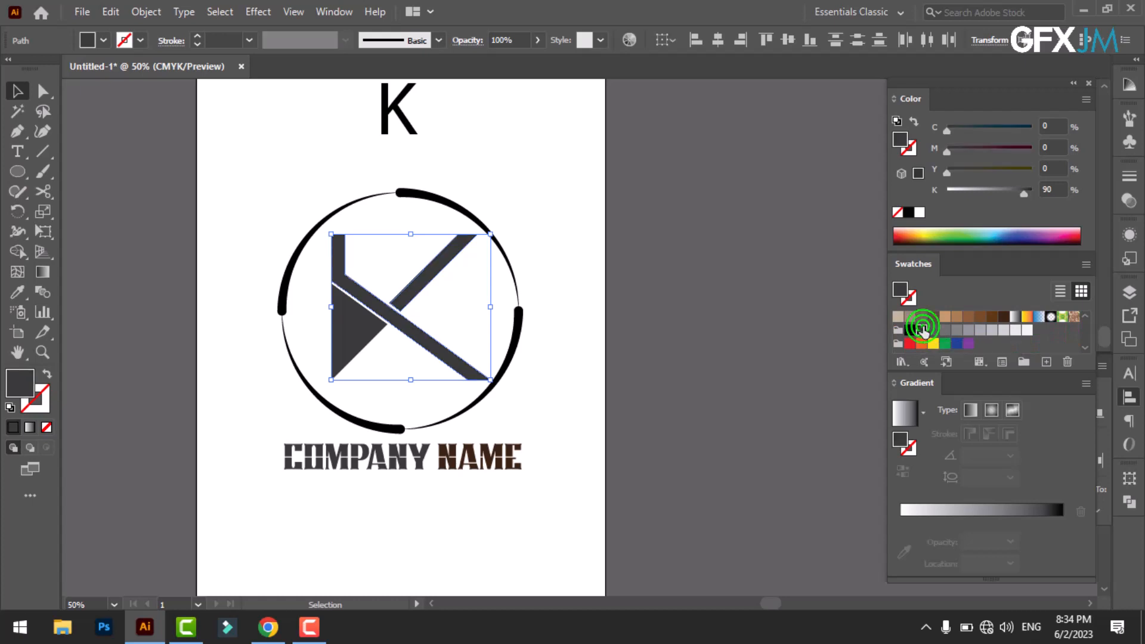
# Step: Select all four ring arcs and give them the dark brown fill sampled from the word NAME with the Eyedropper
pyautogui.click(464, 184)
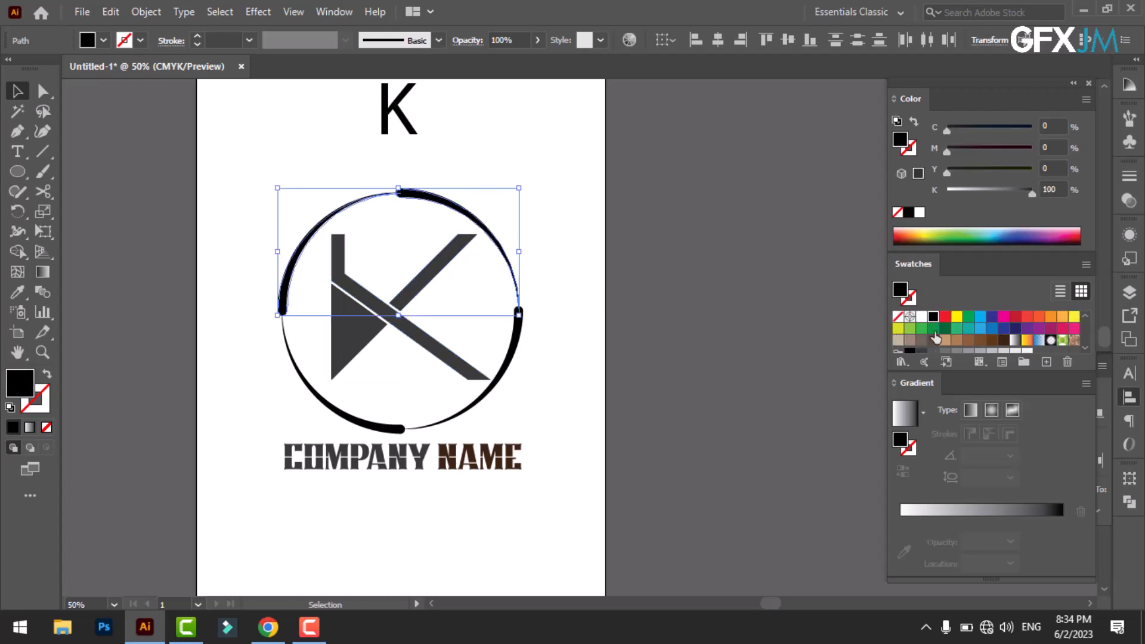
pyautogui.keyDown('shift'); pyautogui.click(451, 433); pyautogui.keyUp('shift')
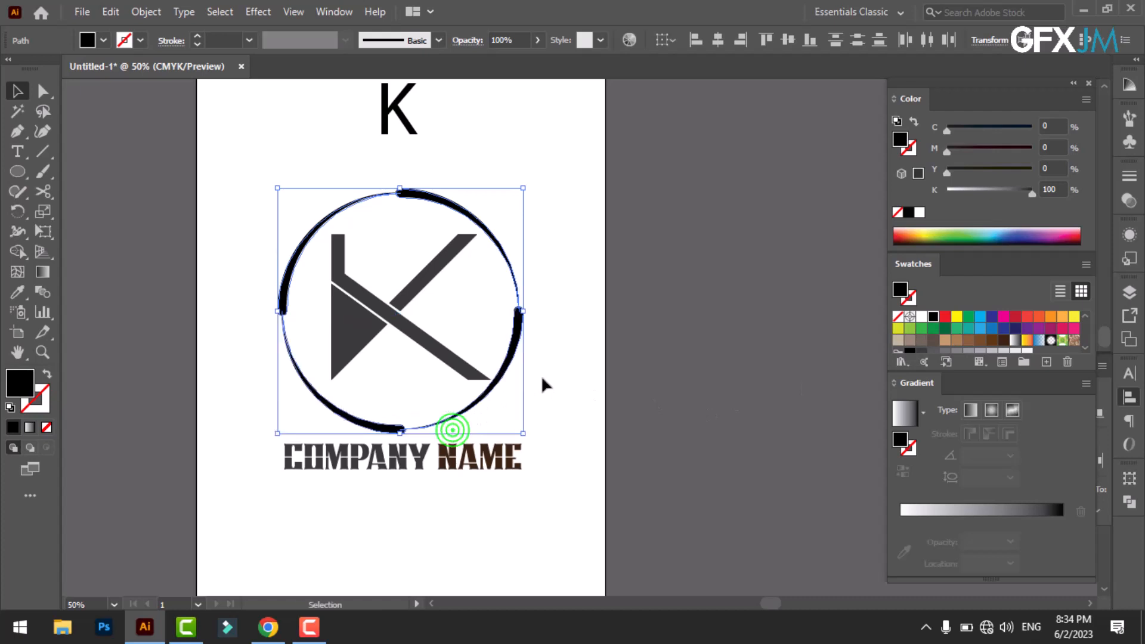
pyautogui.click(18, 291)
pyautogui.click(454, 456)
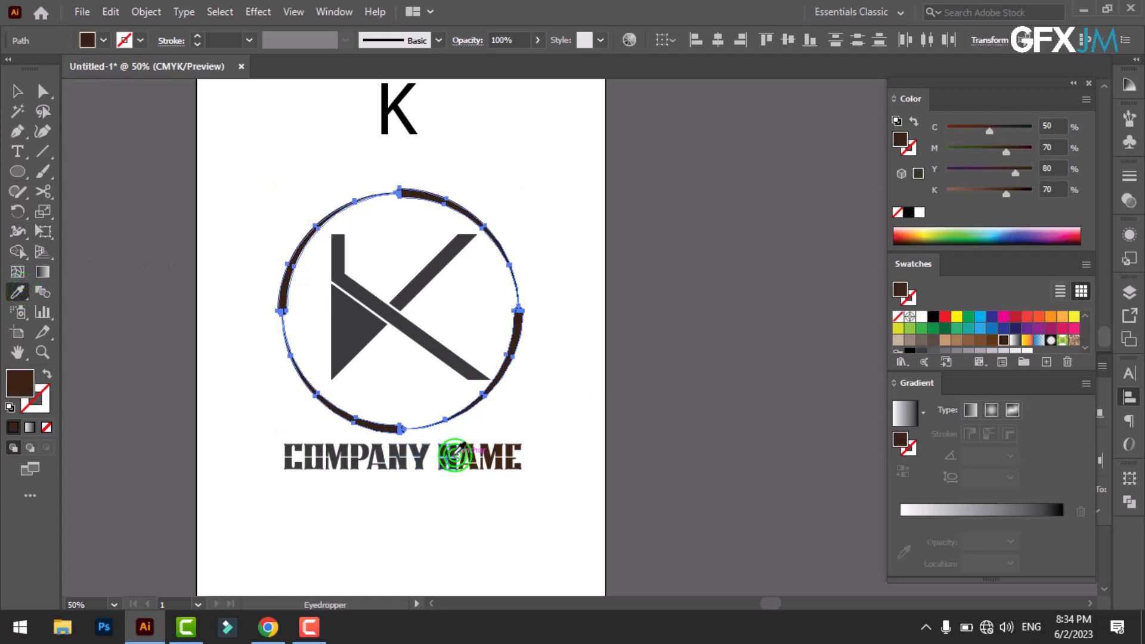
pyautogui.click(18, 91)
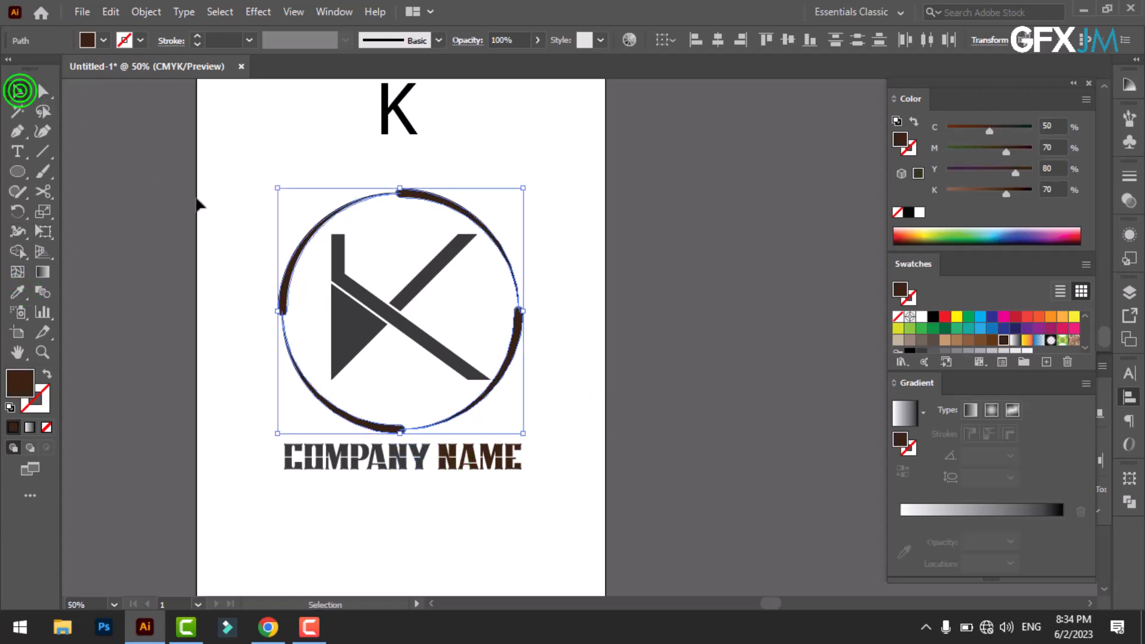
pyautogui.click(241, 239)
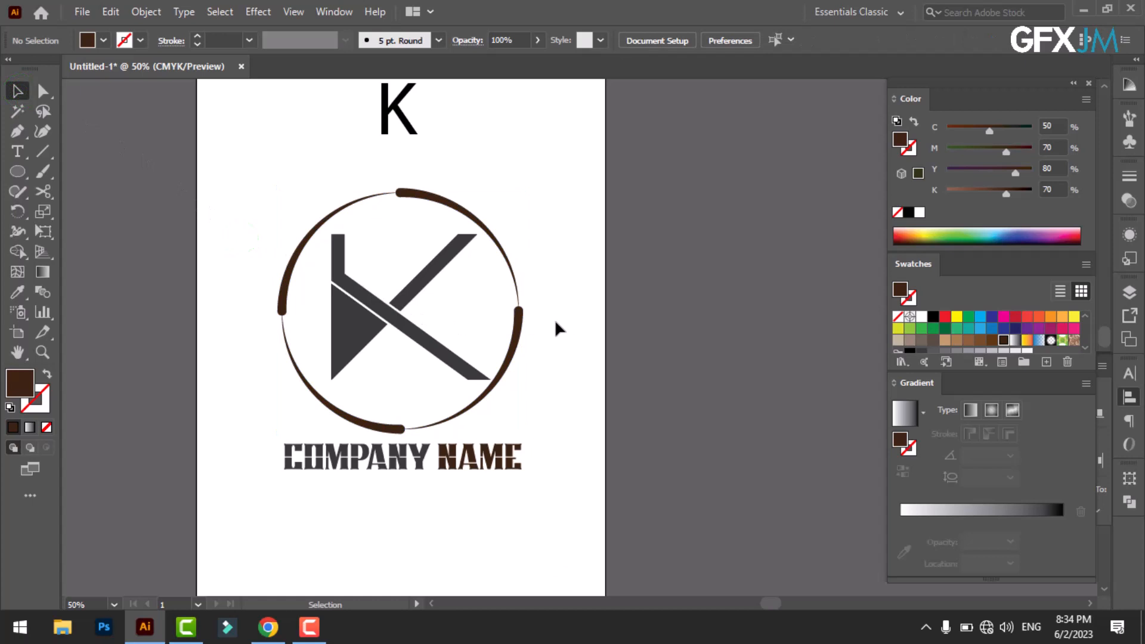
# Step: Slant the upper end of the K's vertical stem by moving its inner corner anchor downward
pyautogui.click(50, 93)
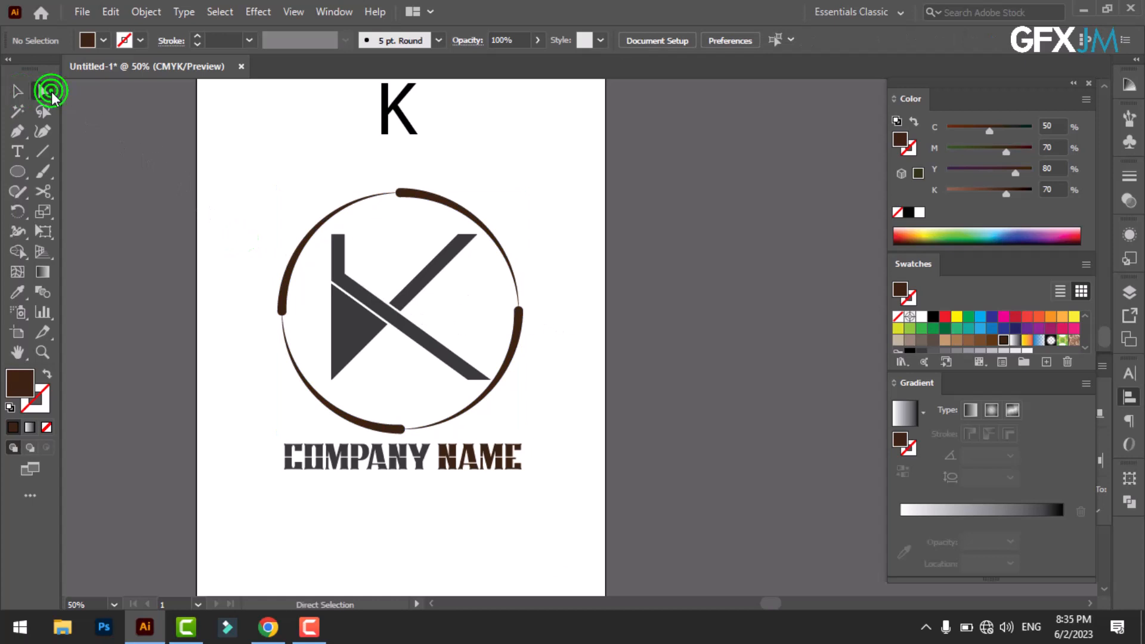
pyautogui.moveTo(351, 226); pyautogui.dragTo(345, 254)
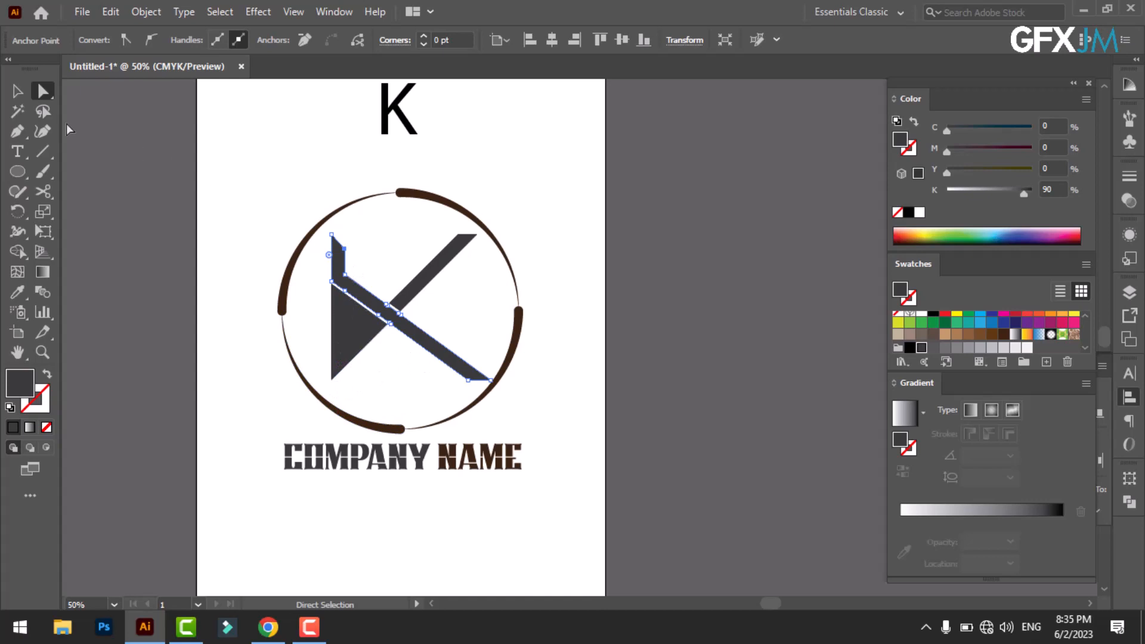
pyautogui.click(18, 91)
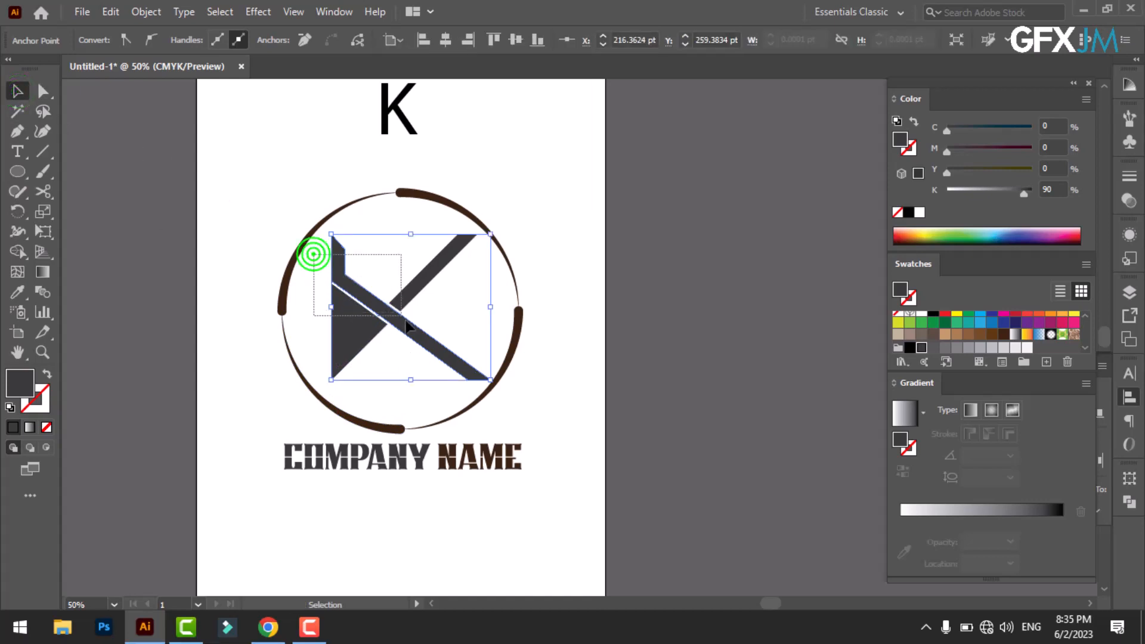
# Step: Try scaling the whole K down proportionally about its centre inside the ring, and undo the scaling
pyautogui.moveTo(406, 320); pyautogui.dragTo(480, 378)
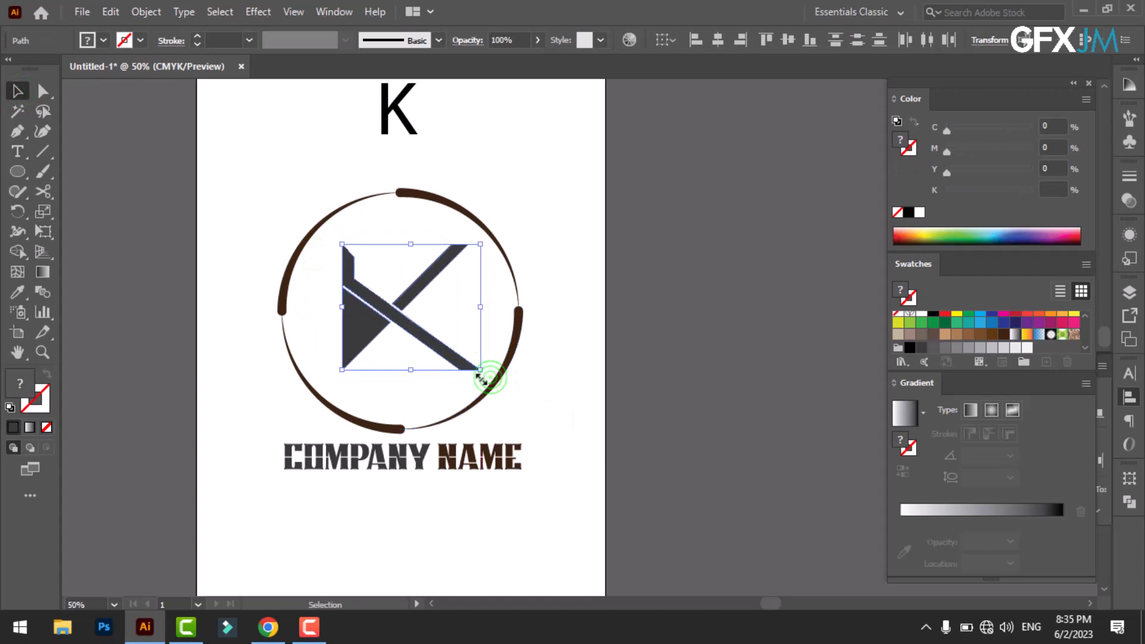
pyautogui.hotkey('ctrl', 'z')
pyautogui.click(532, 415)
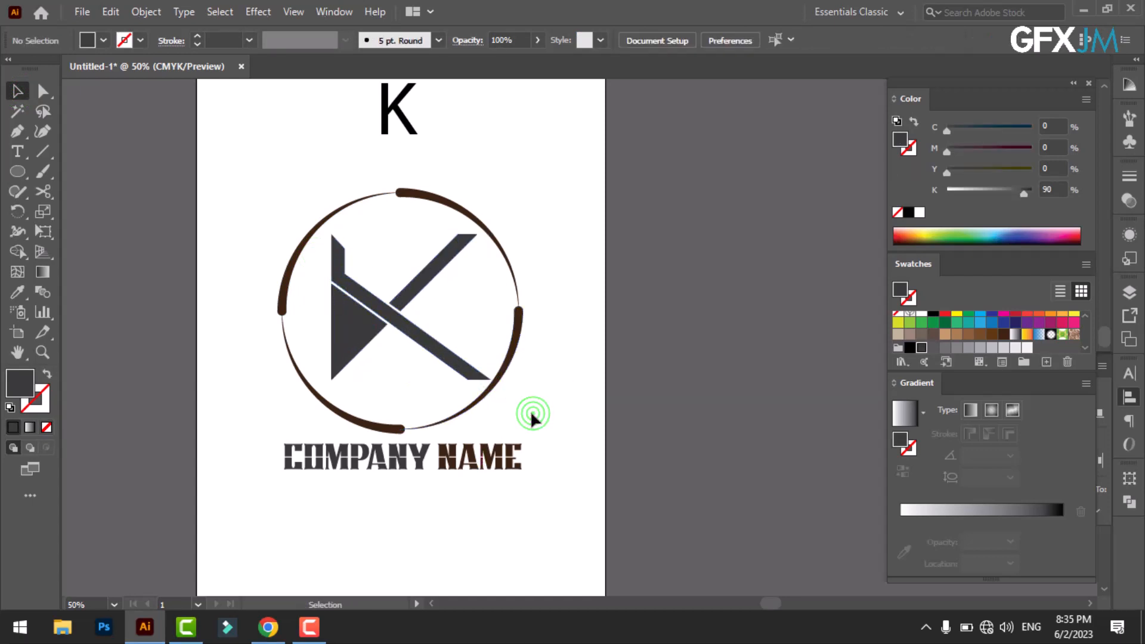